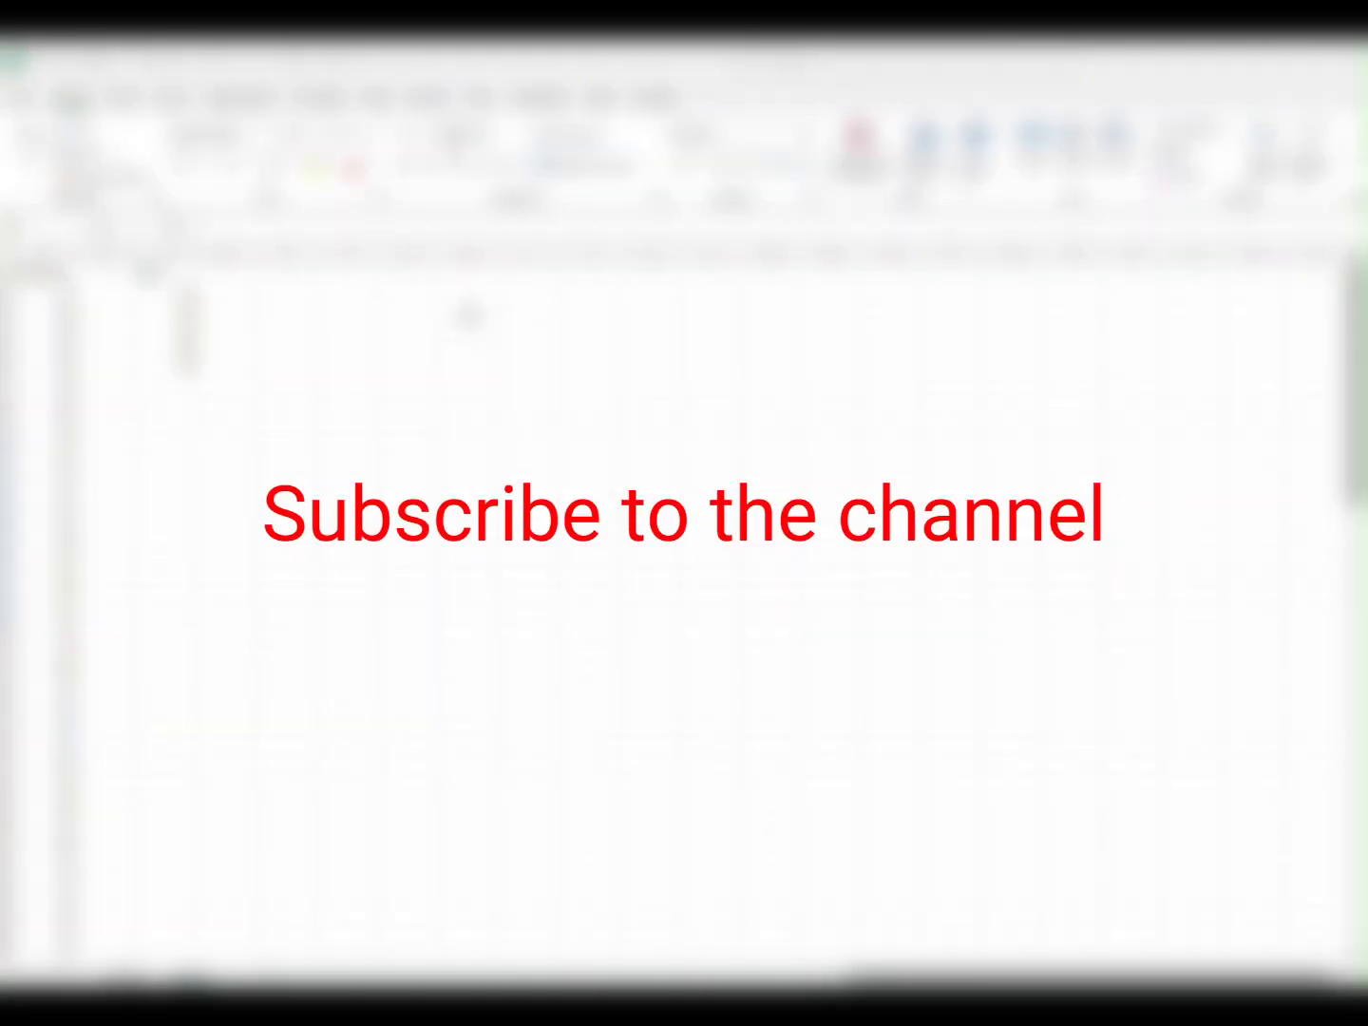
Step: Enter a RANDBETWEEN formula in cell H3 that generates random whole numbers between 20 and 80
click(470, 316)
click(467, 310)
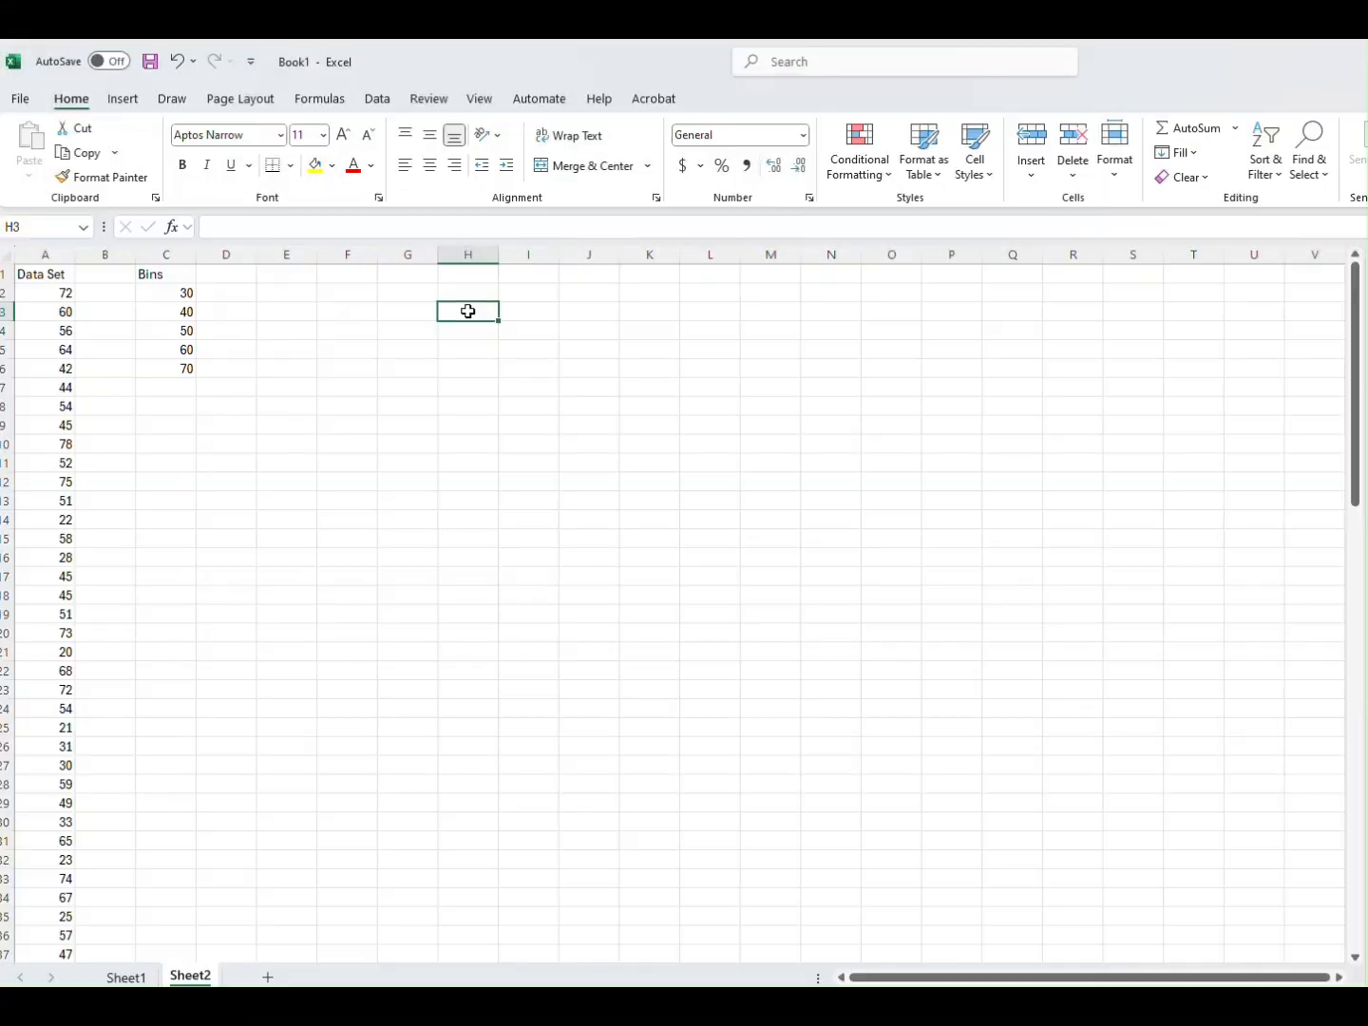
text(=)
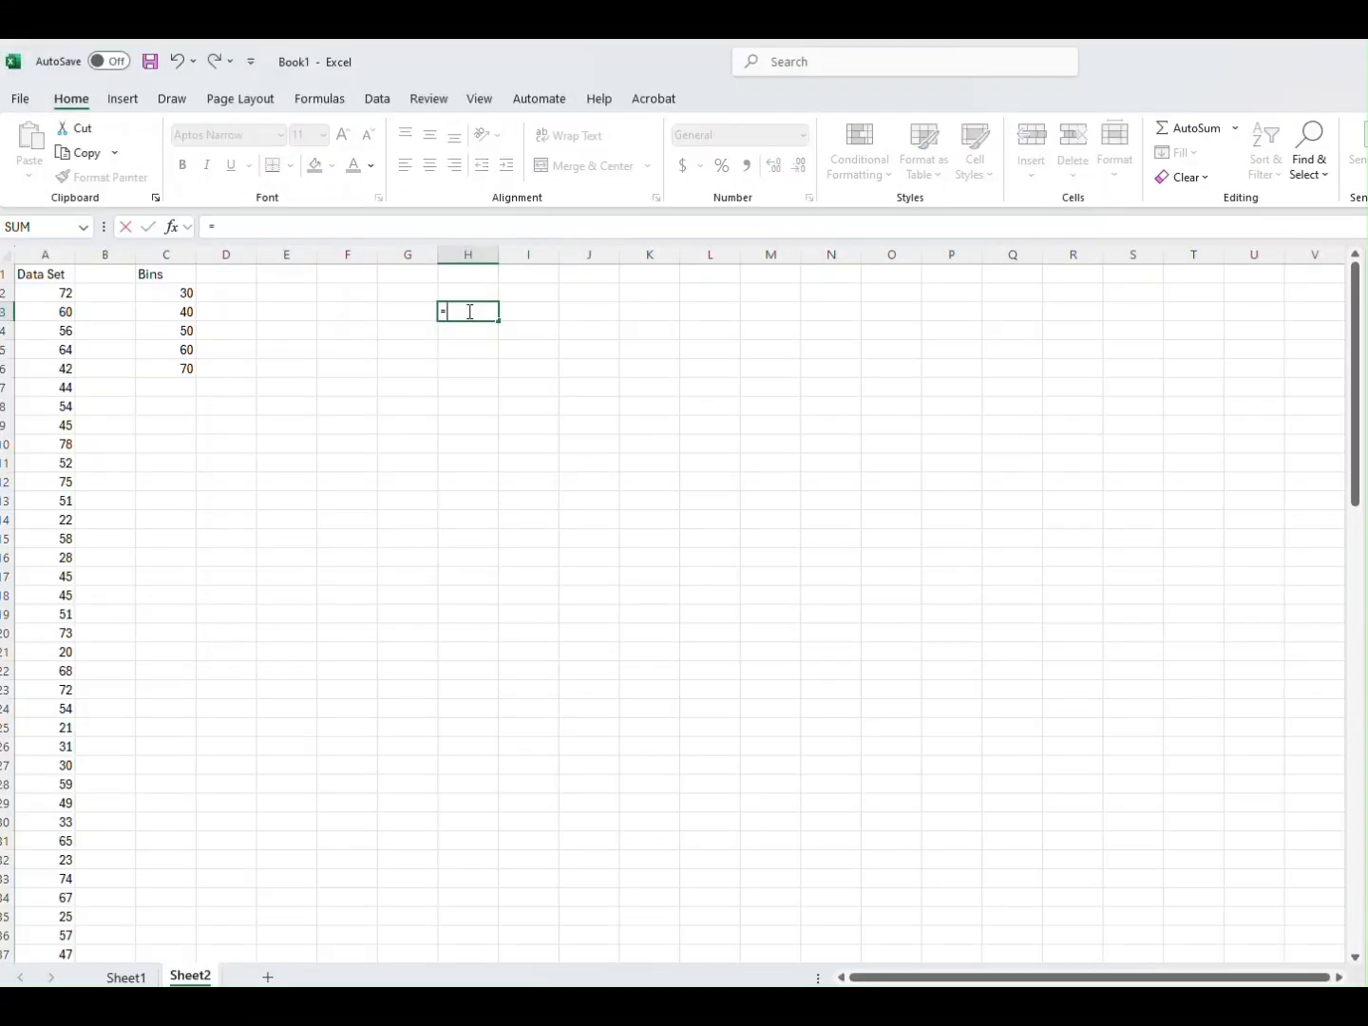
text(rand)
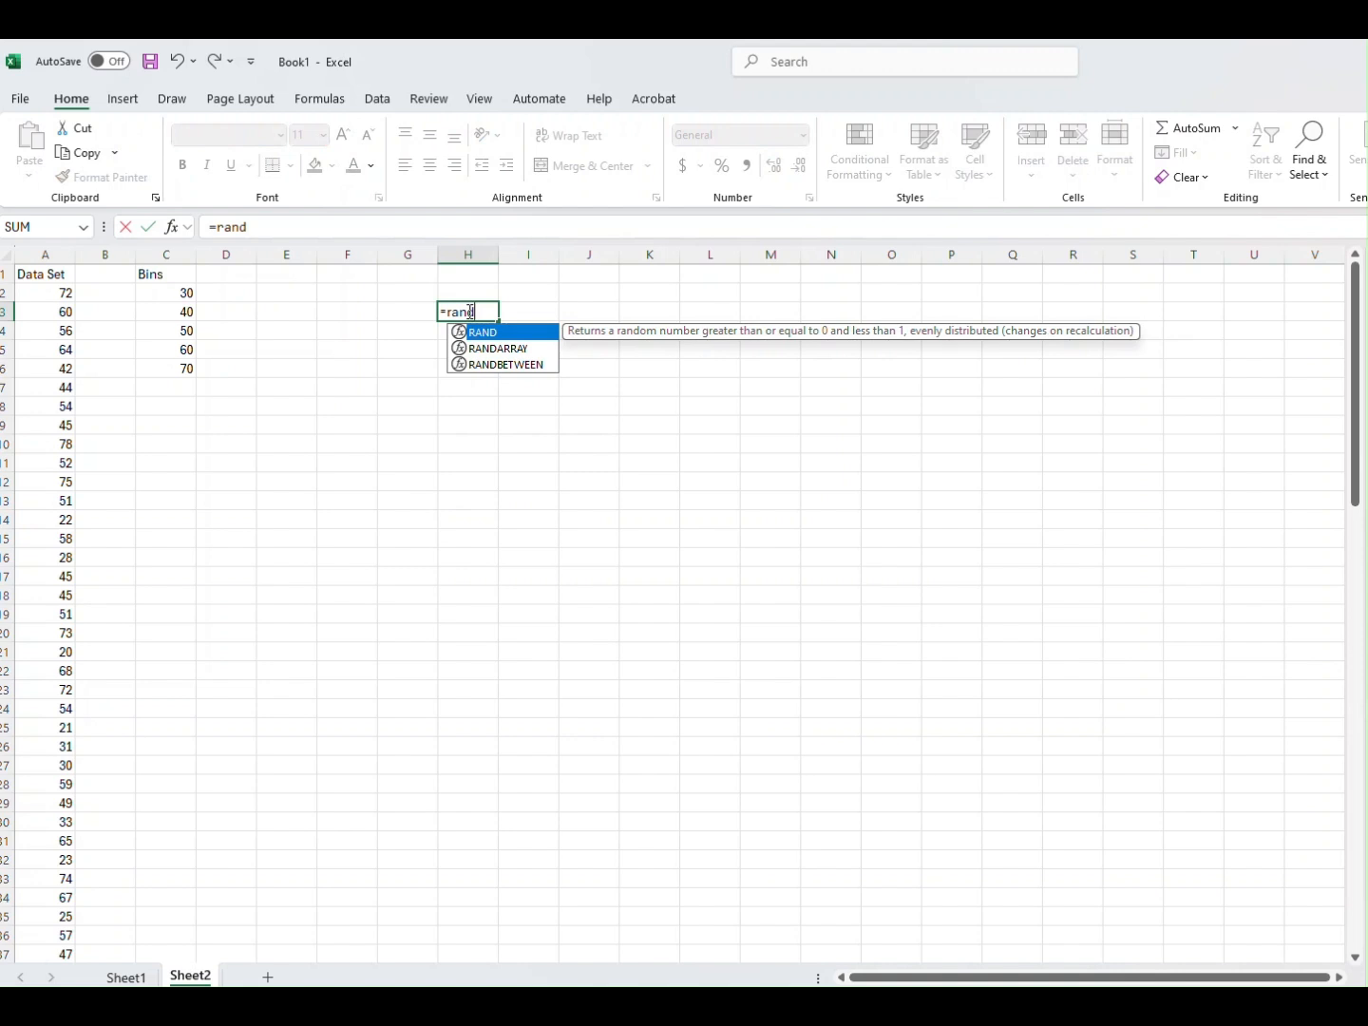
double_click(483, 364)
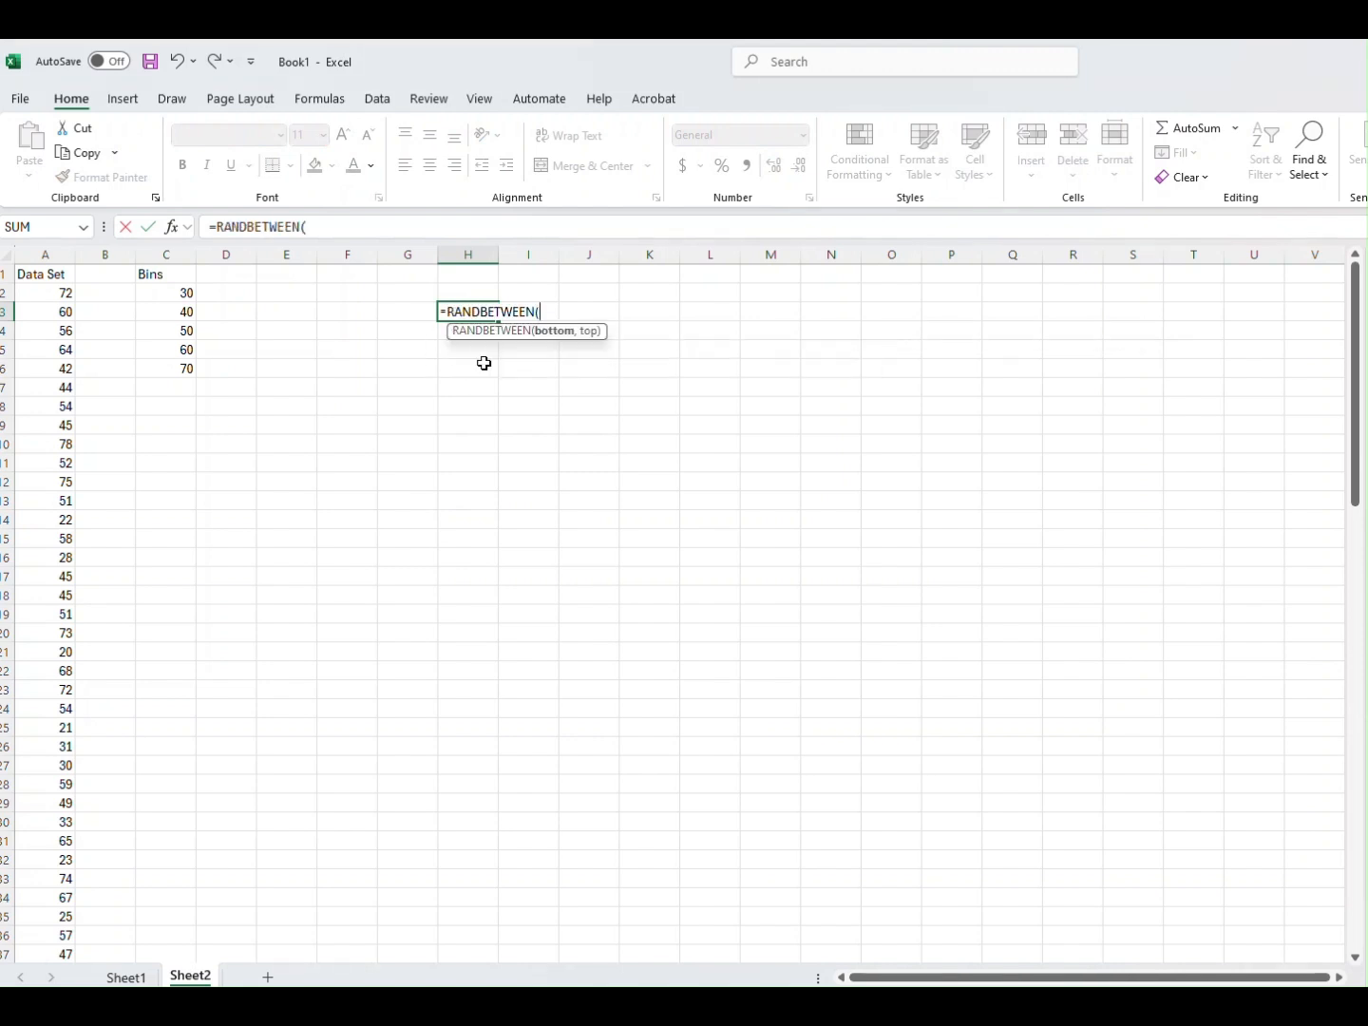
text(20,80))
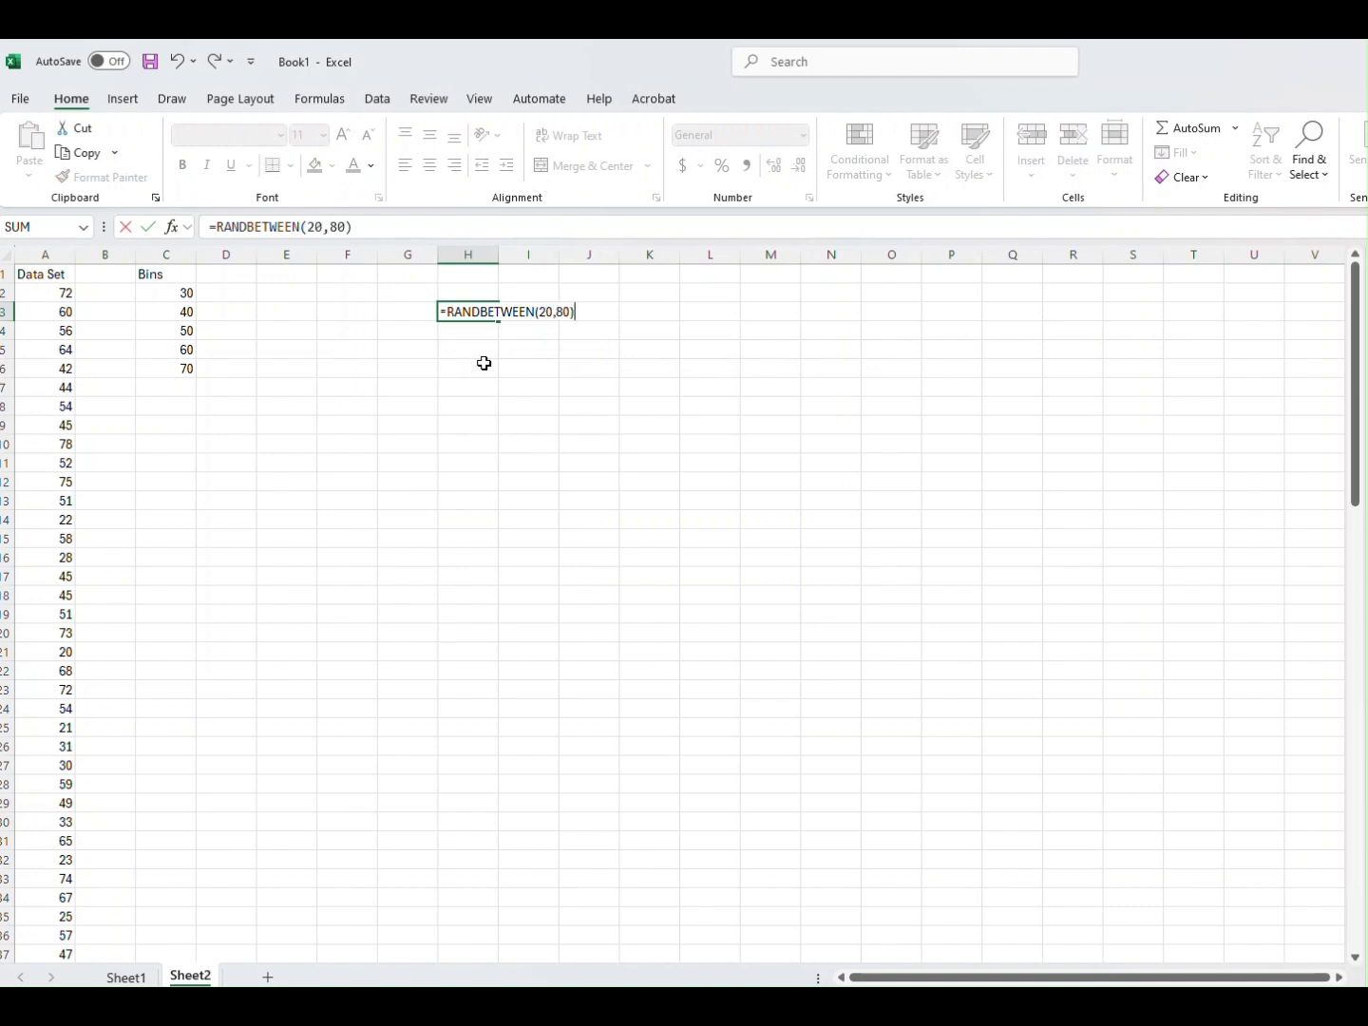
key(Return)
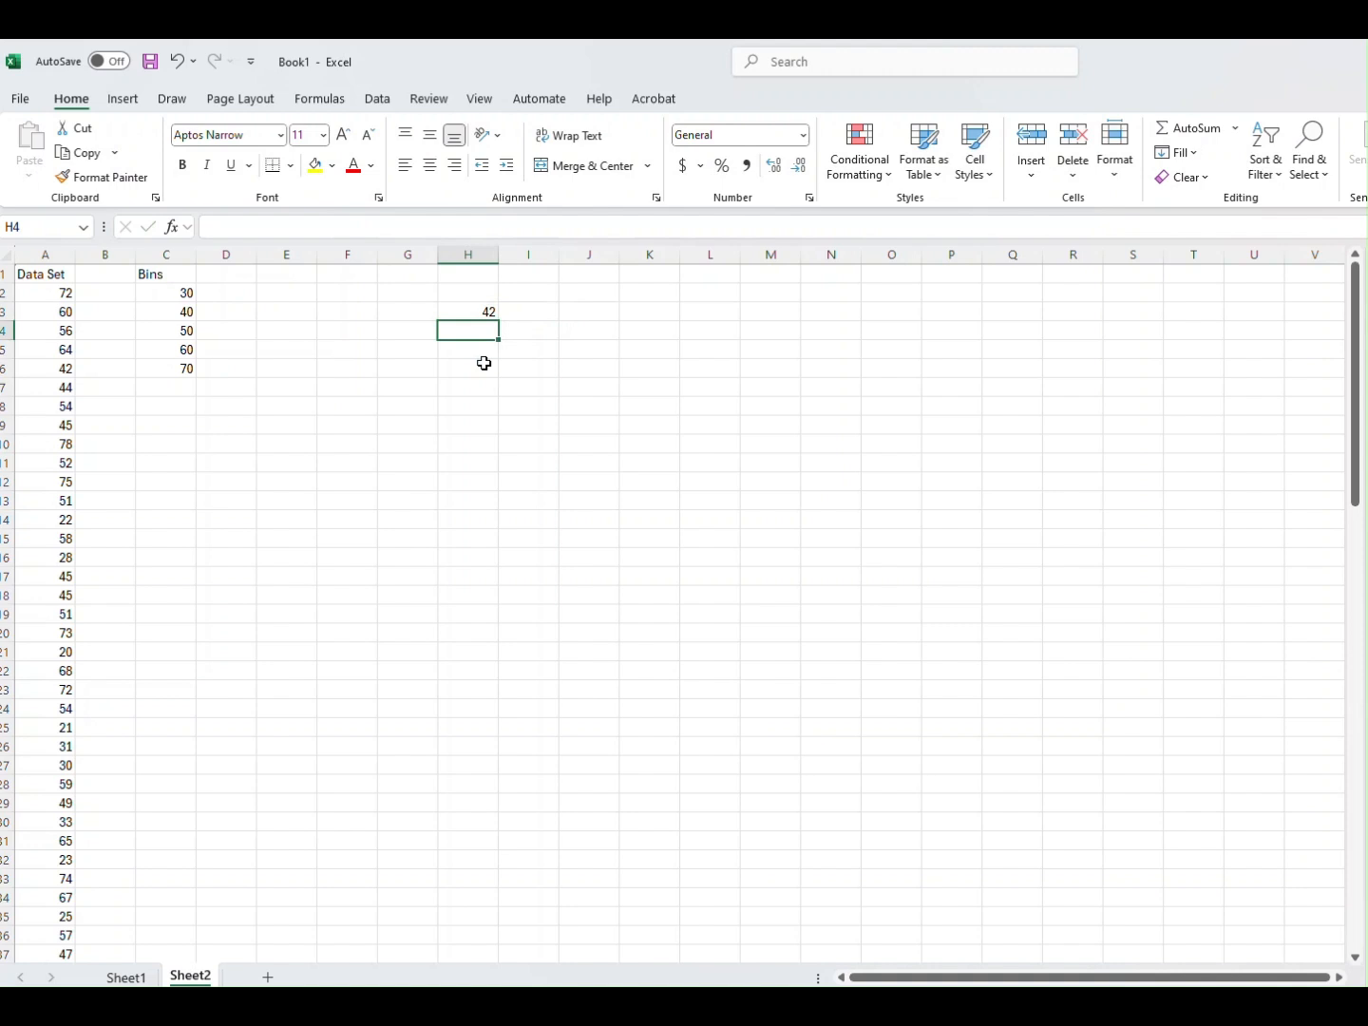
Step: Fill the random-number formula from H3 down to H27, and delete the generated values
click(483, 312)
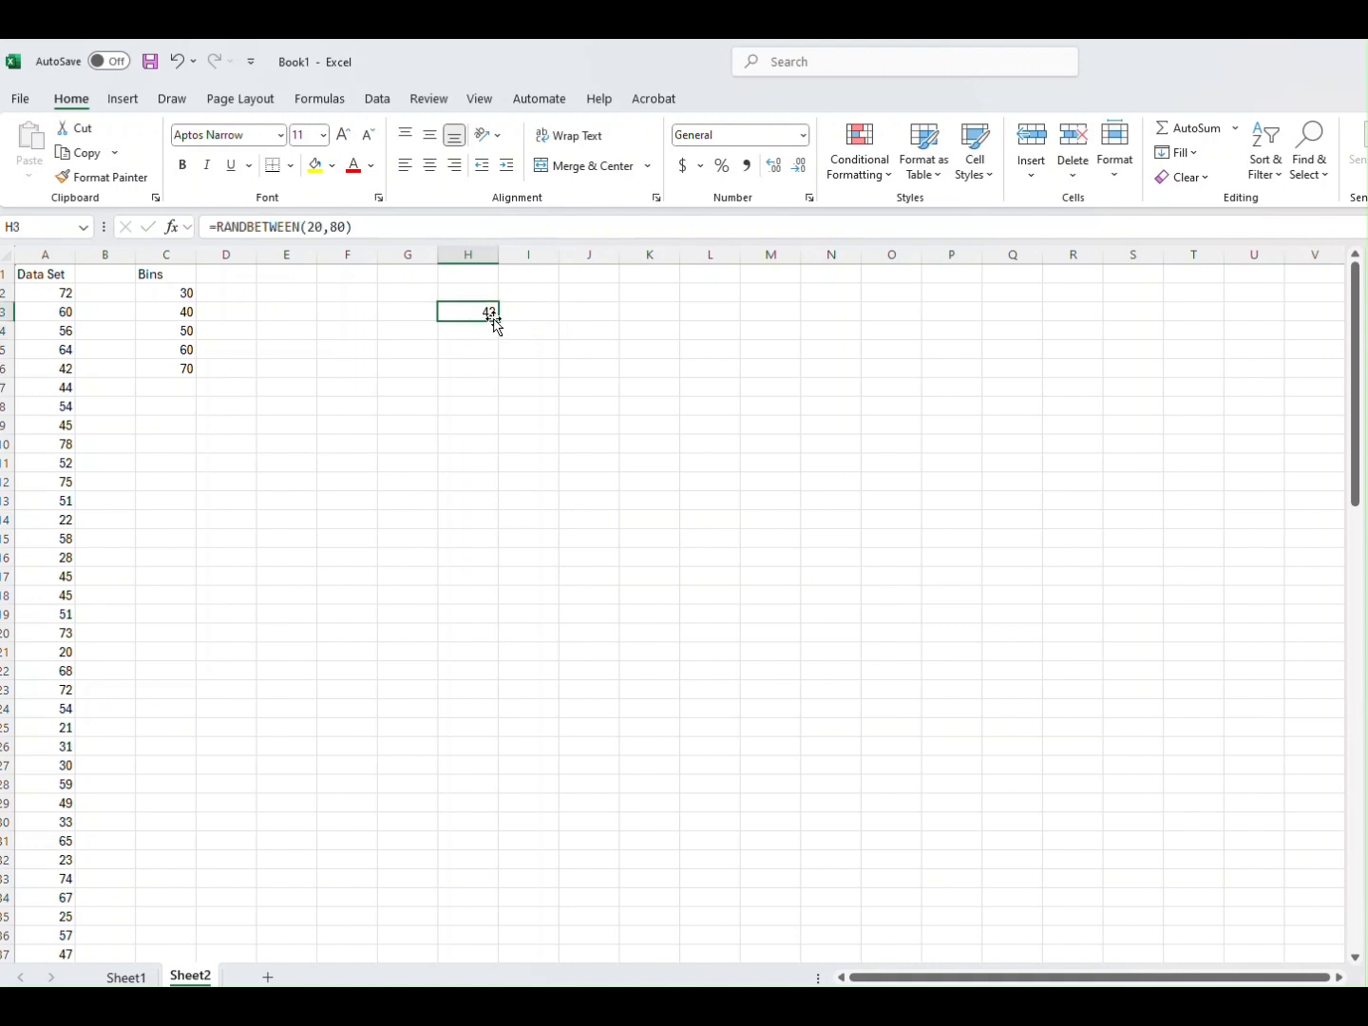
mouse_move(494, 316)
mouse_down()
mouse_move(507, 646)
mouse_move(496, 781)
mouse_up()
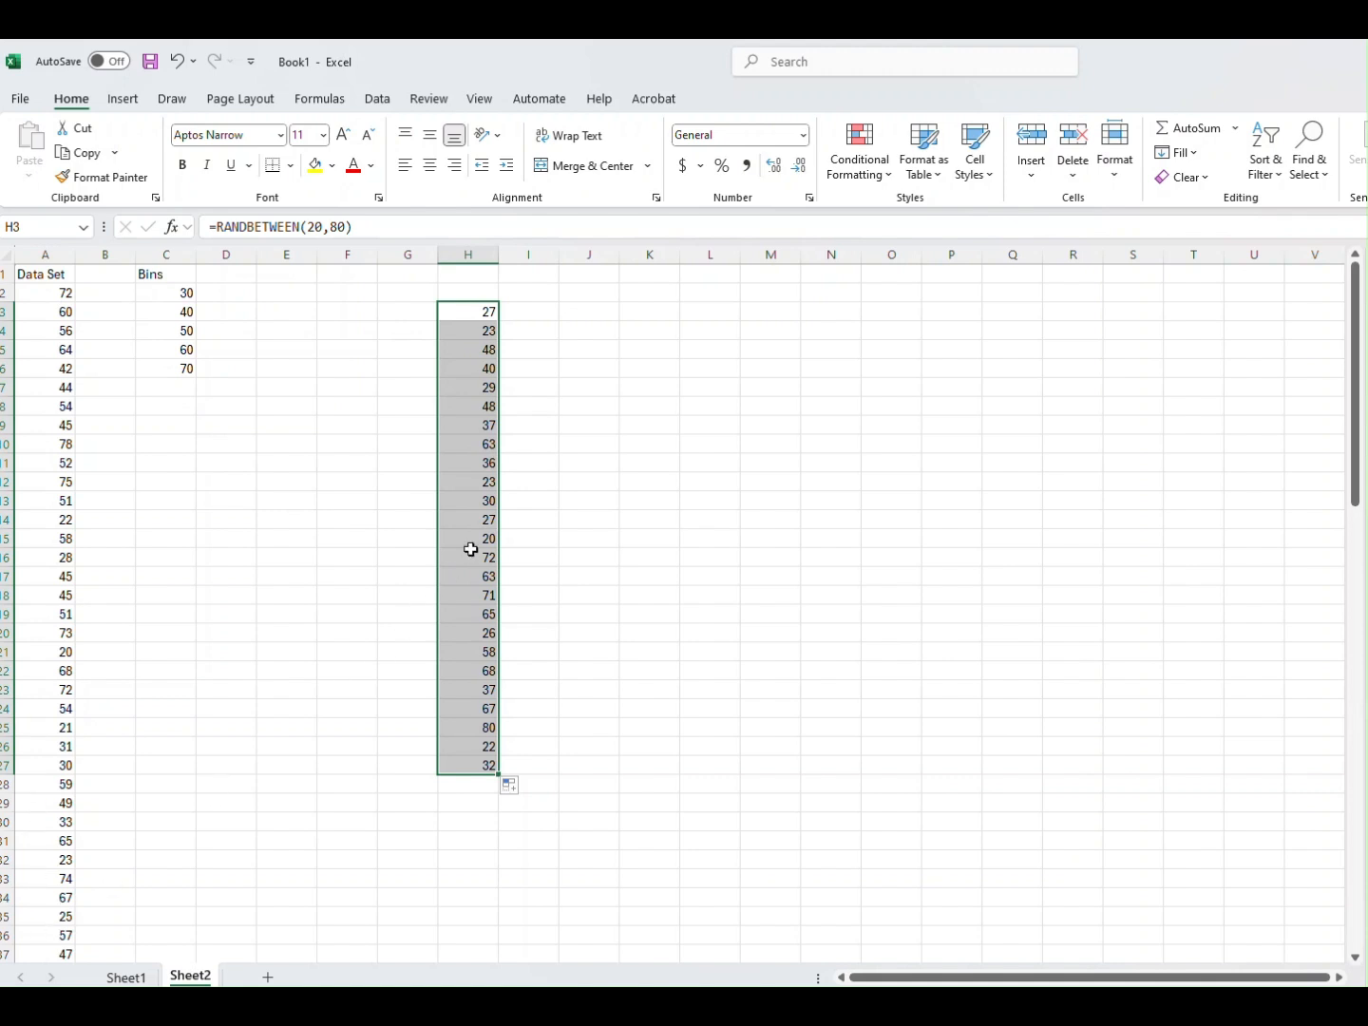
key(Delete)
click(589, 541)
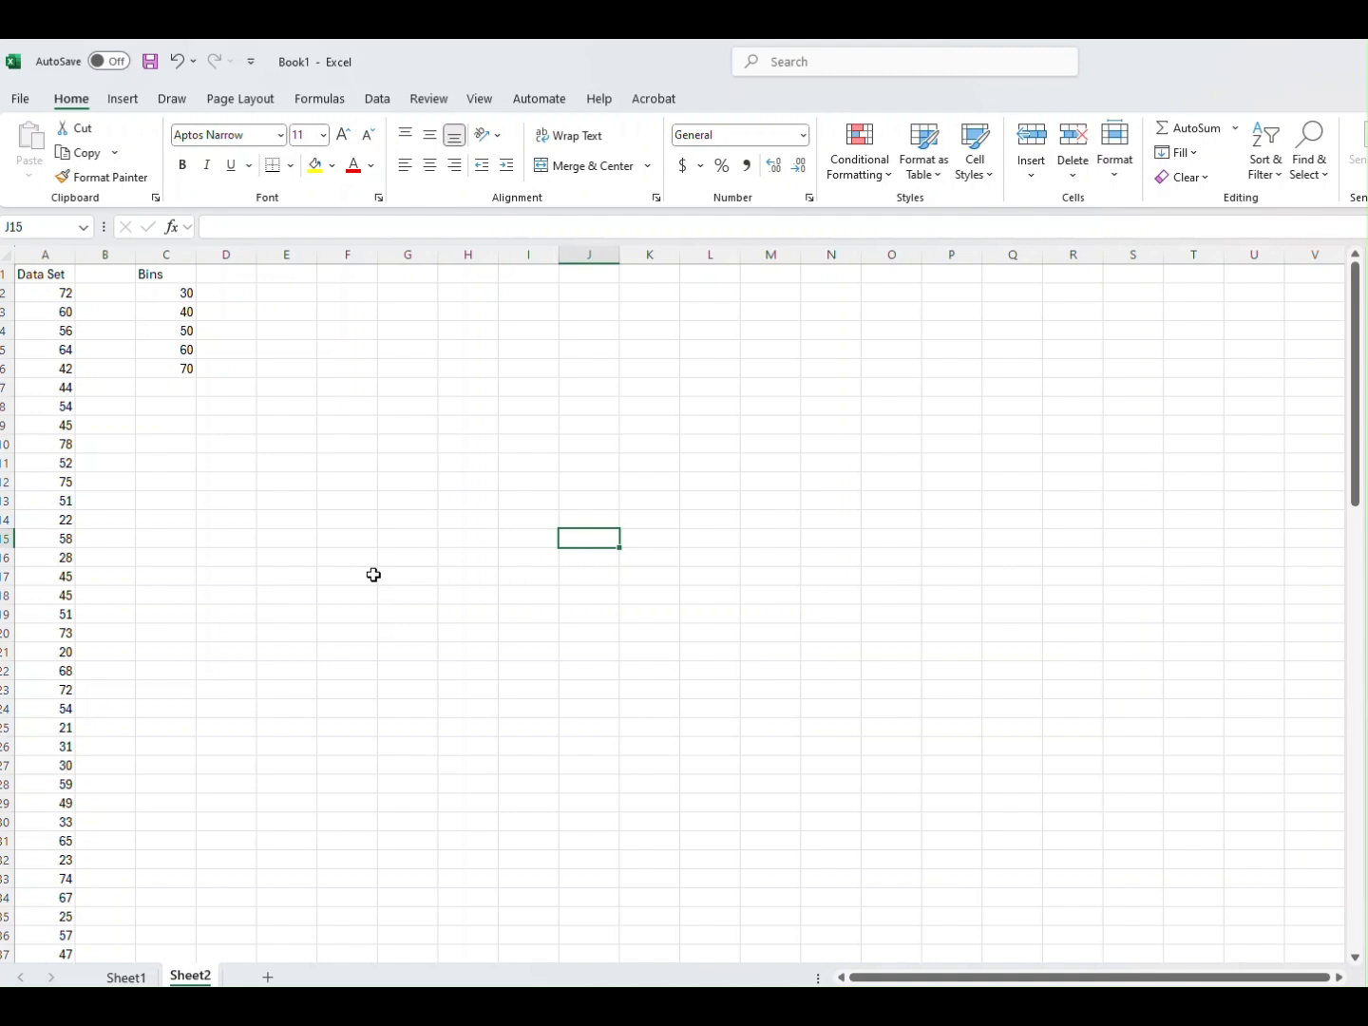
Step: Enter a FREQUENCY formula in F3 using A2:A101 as the data array and C2:C6 as the bins array
click(335, 313)
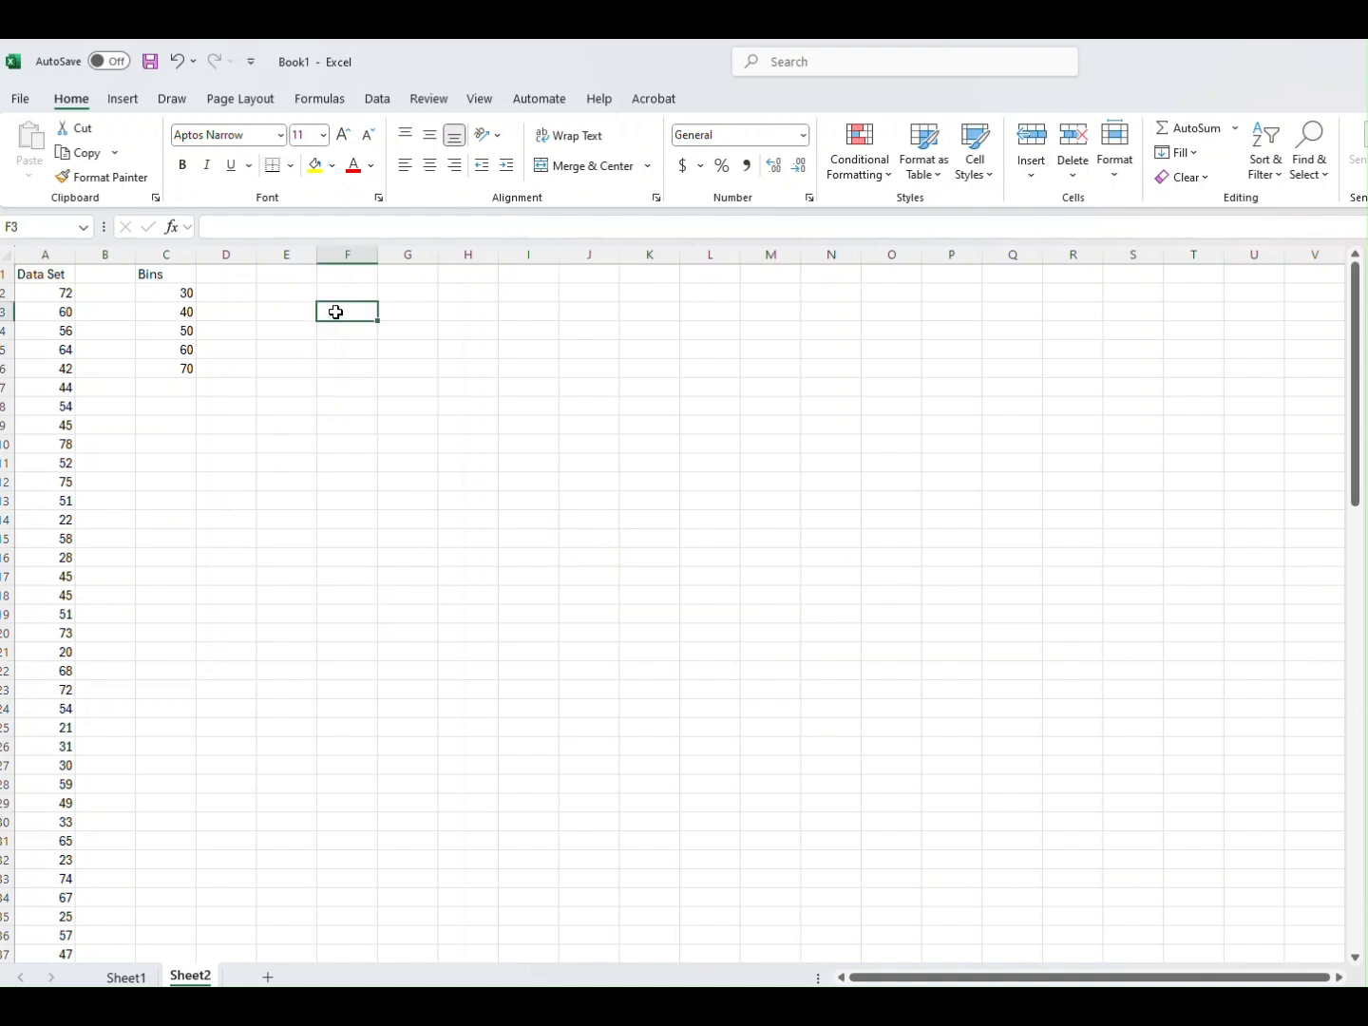
text(=f)
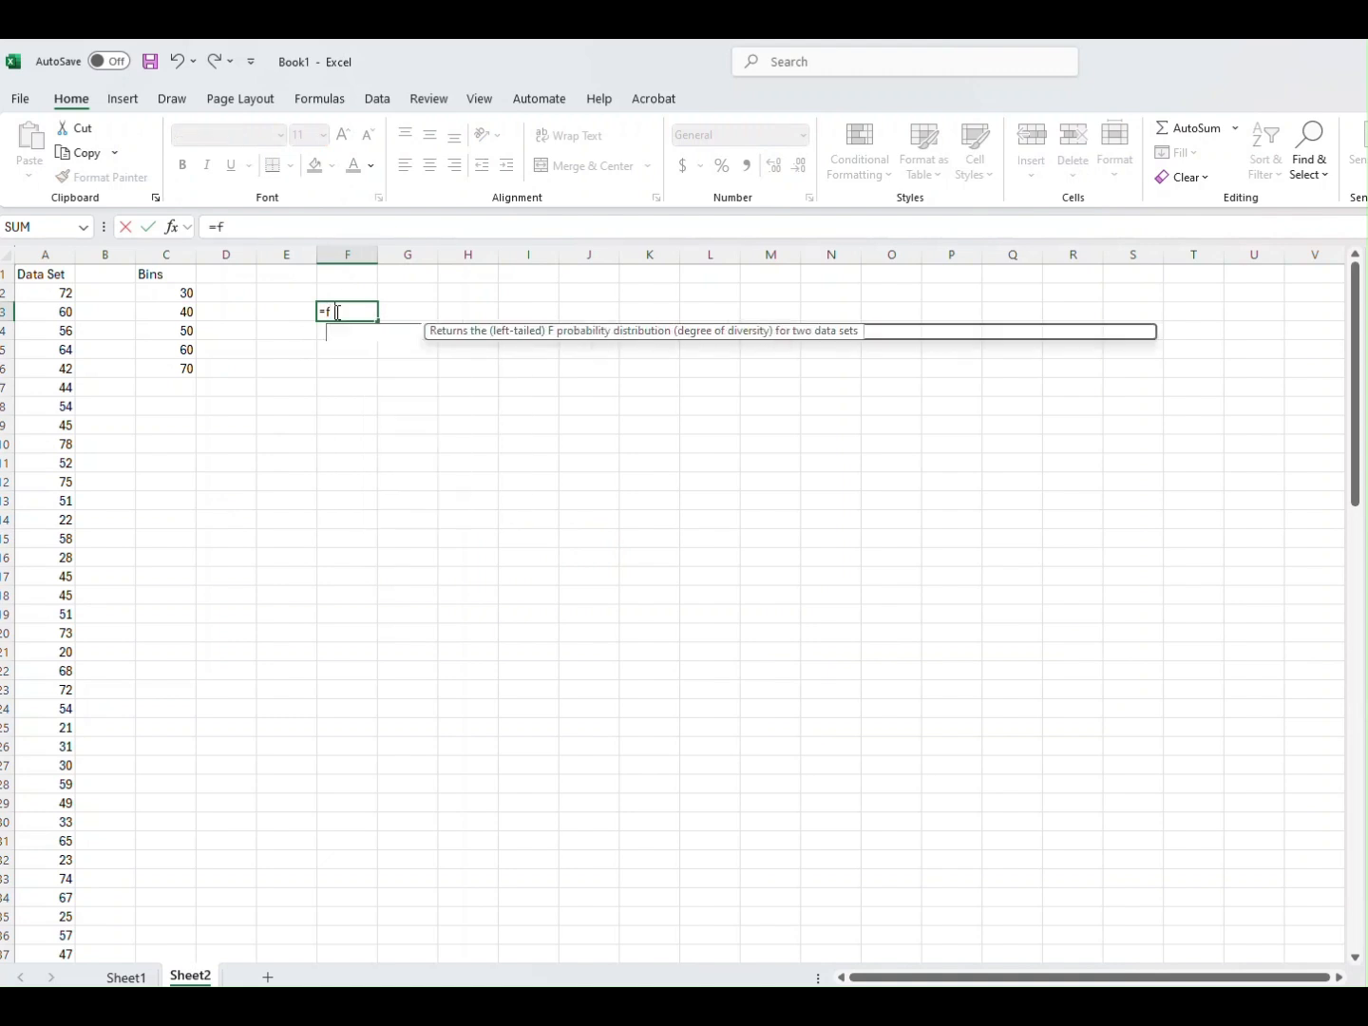
text(requency)
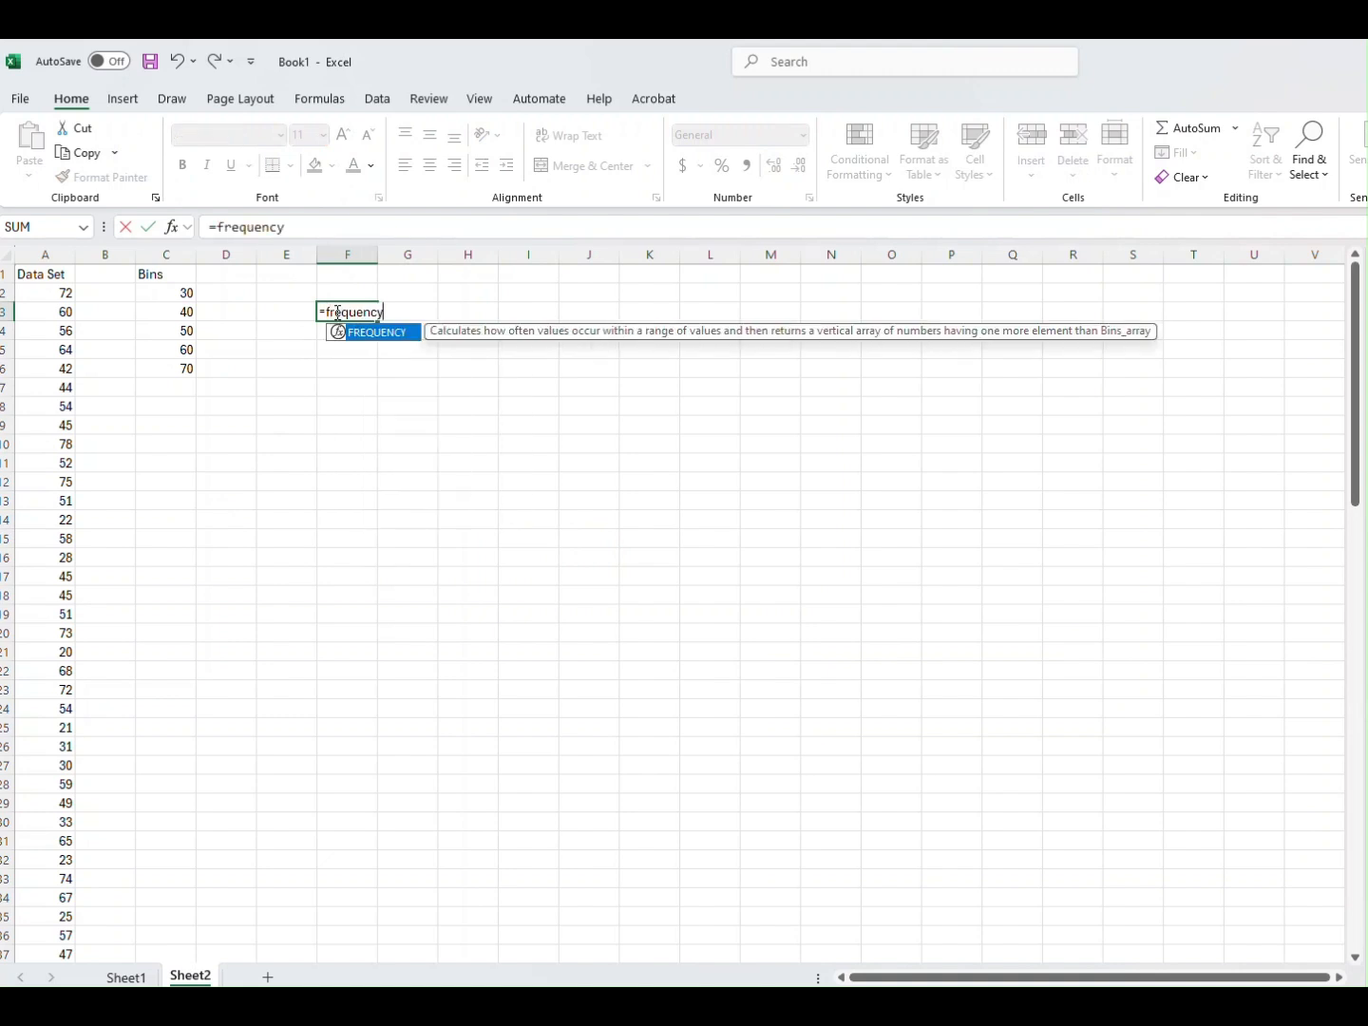
text(()
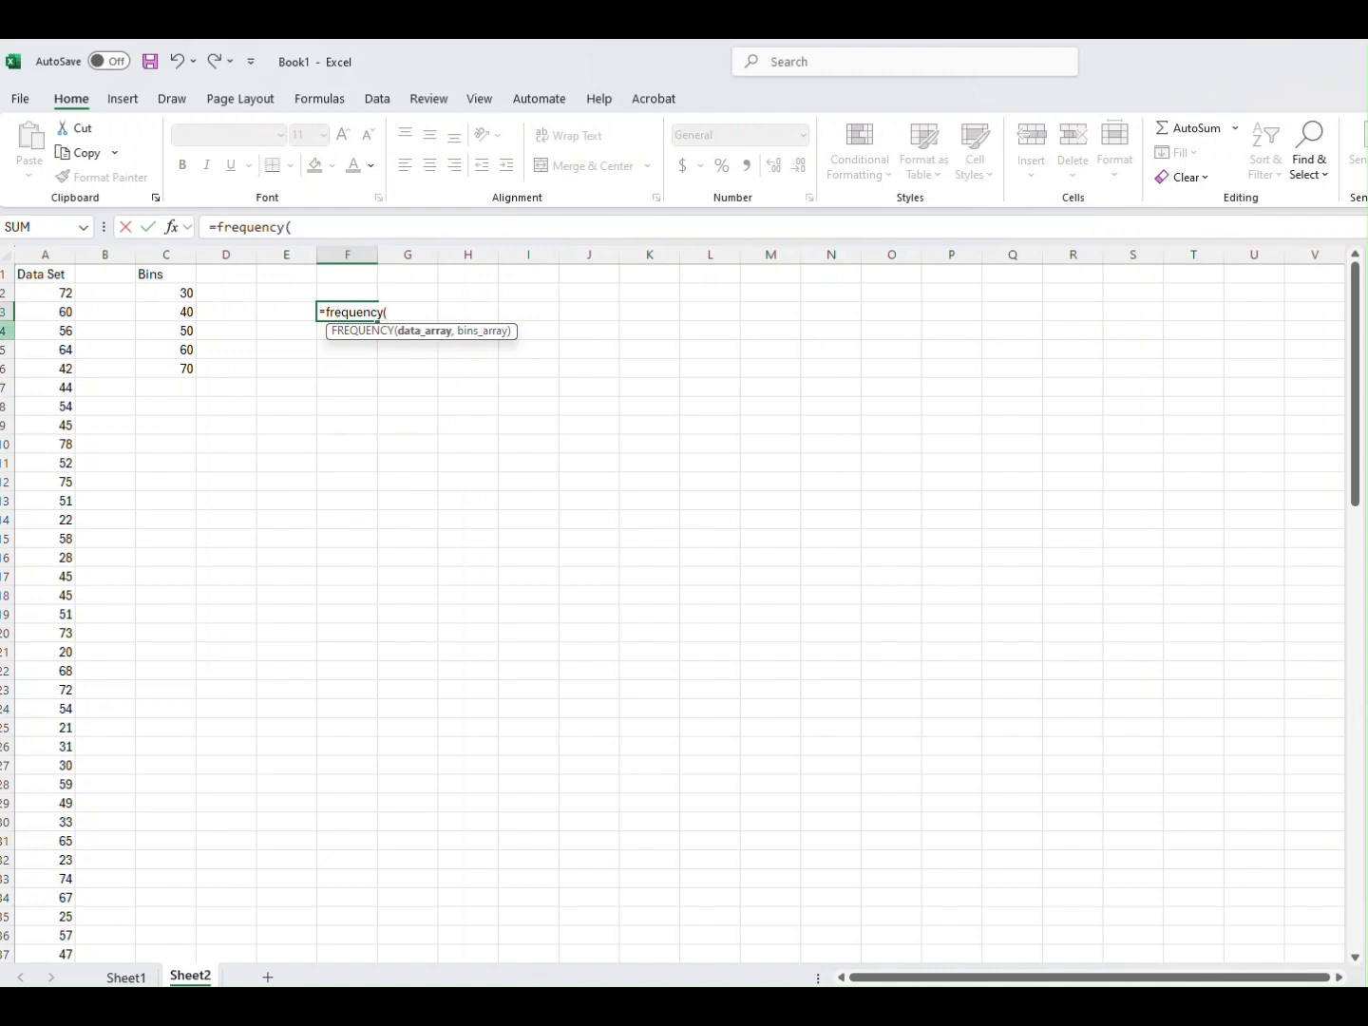
drag(57, 294, 27, 898)
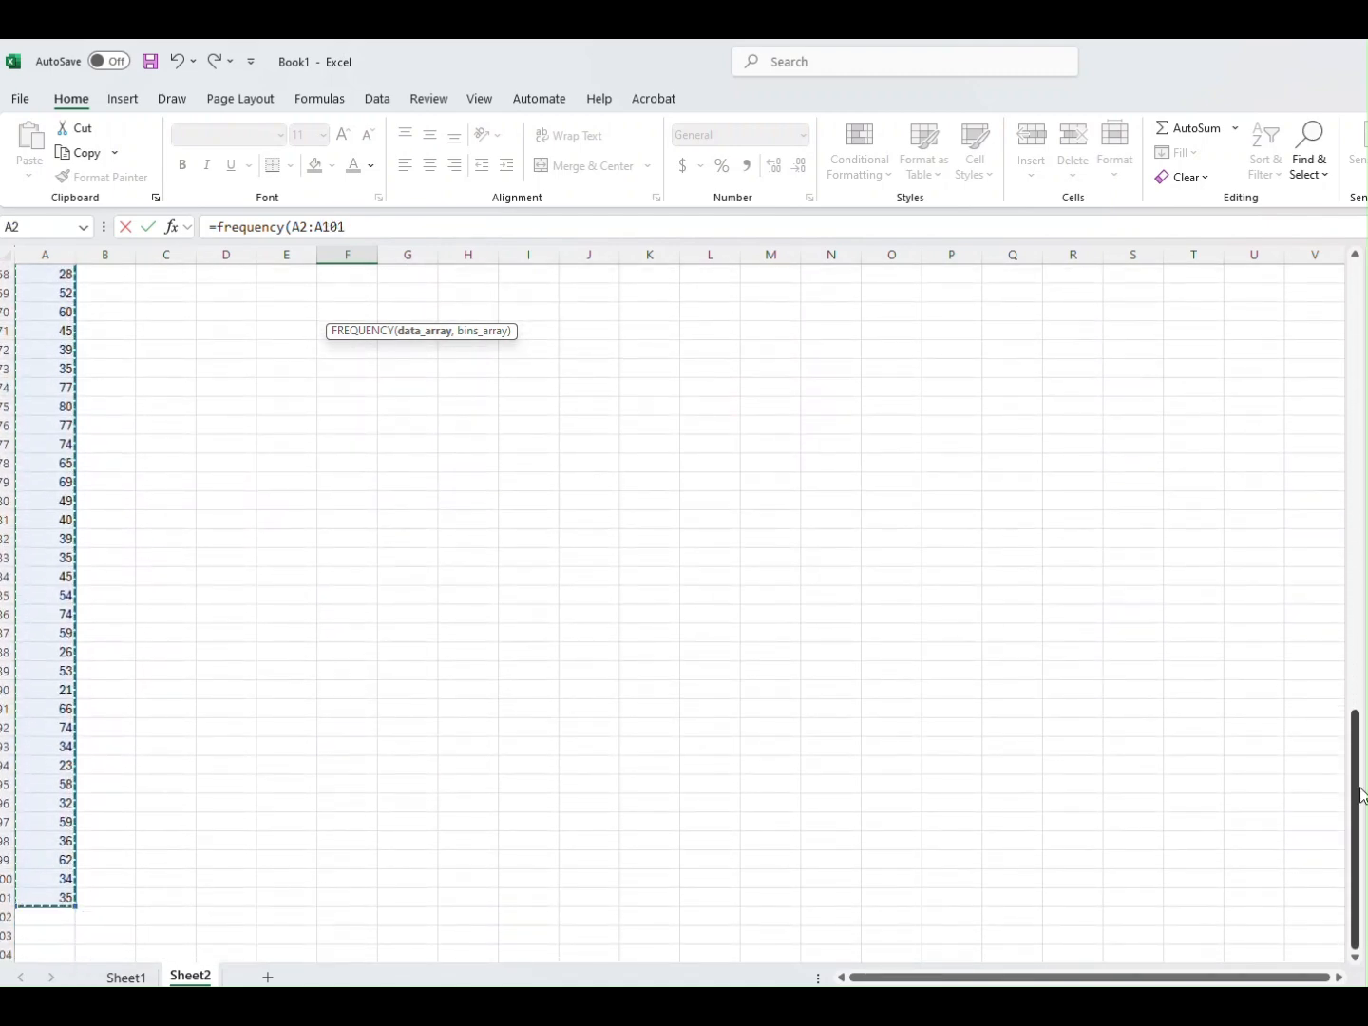
drag(1356, 794, 1357, 325)
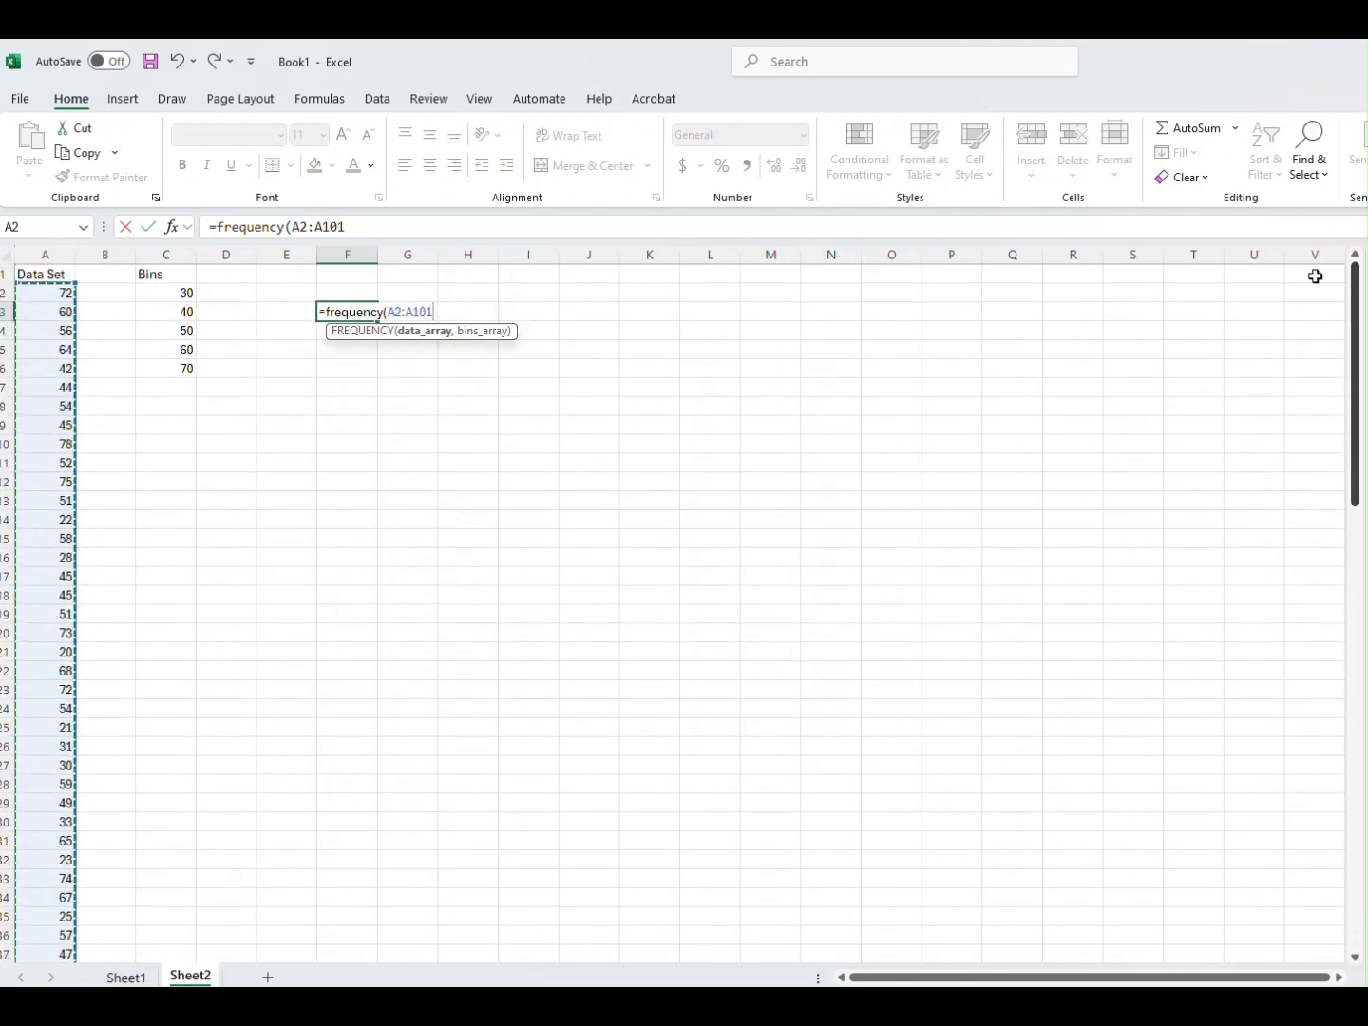
text(,)
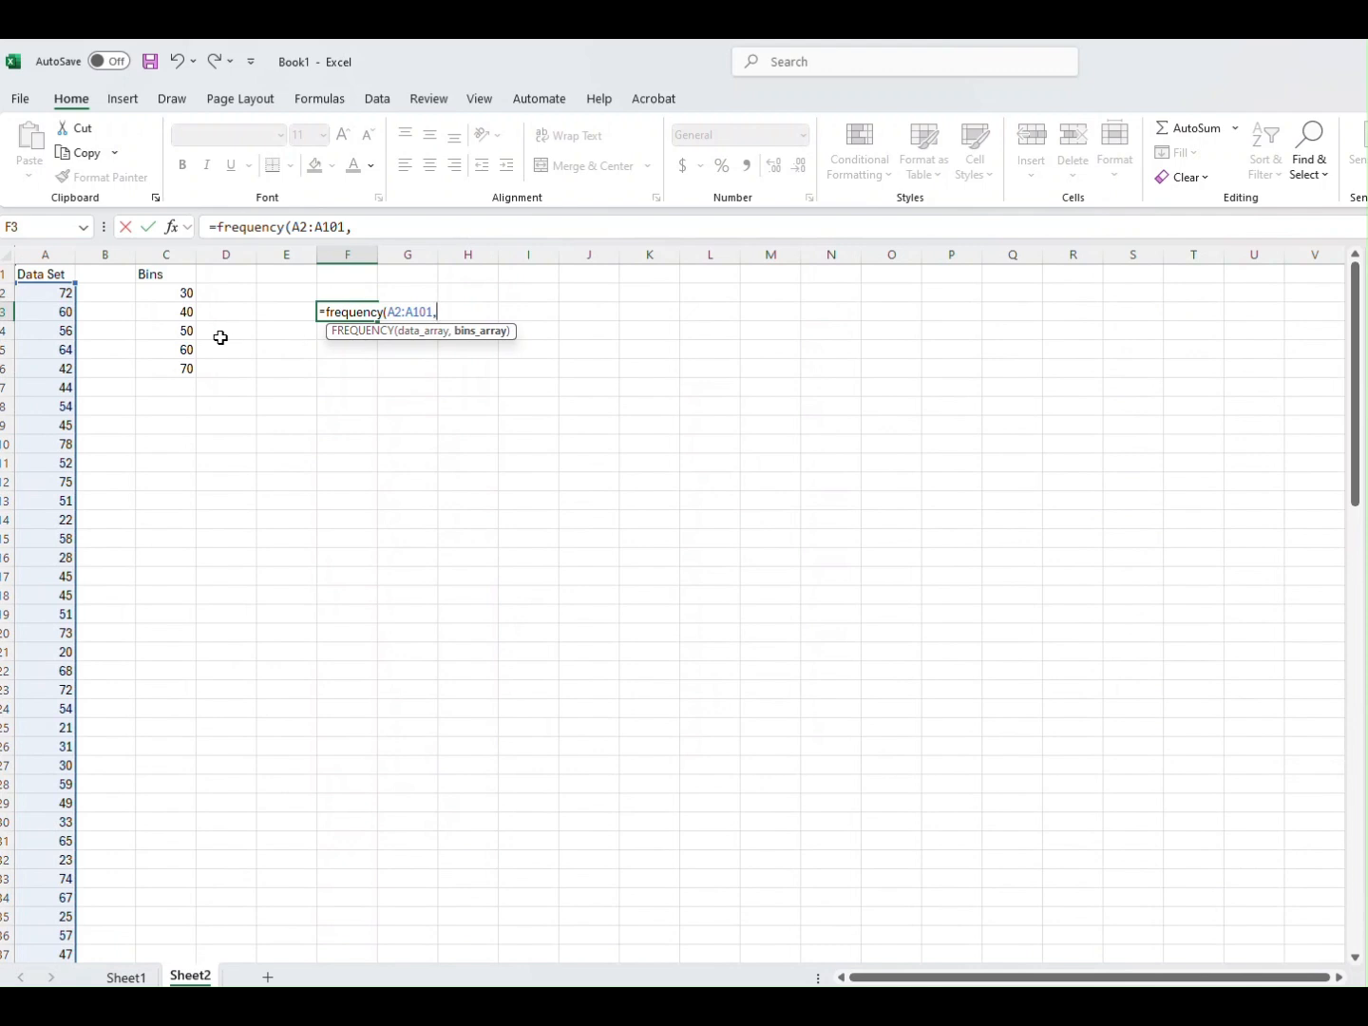
drag(183, 293, 183, 369)
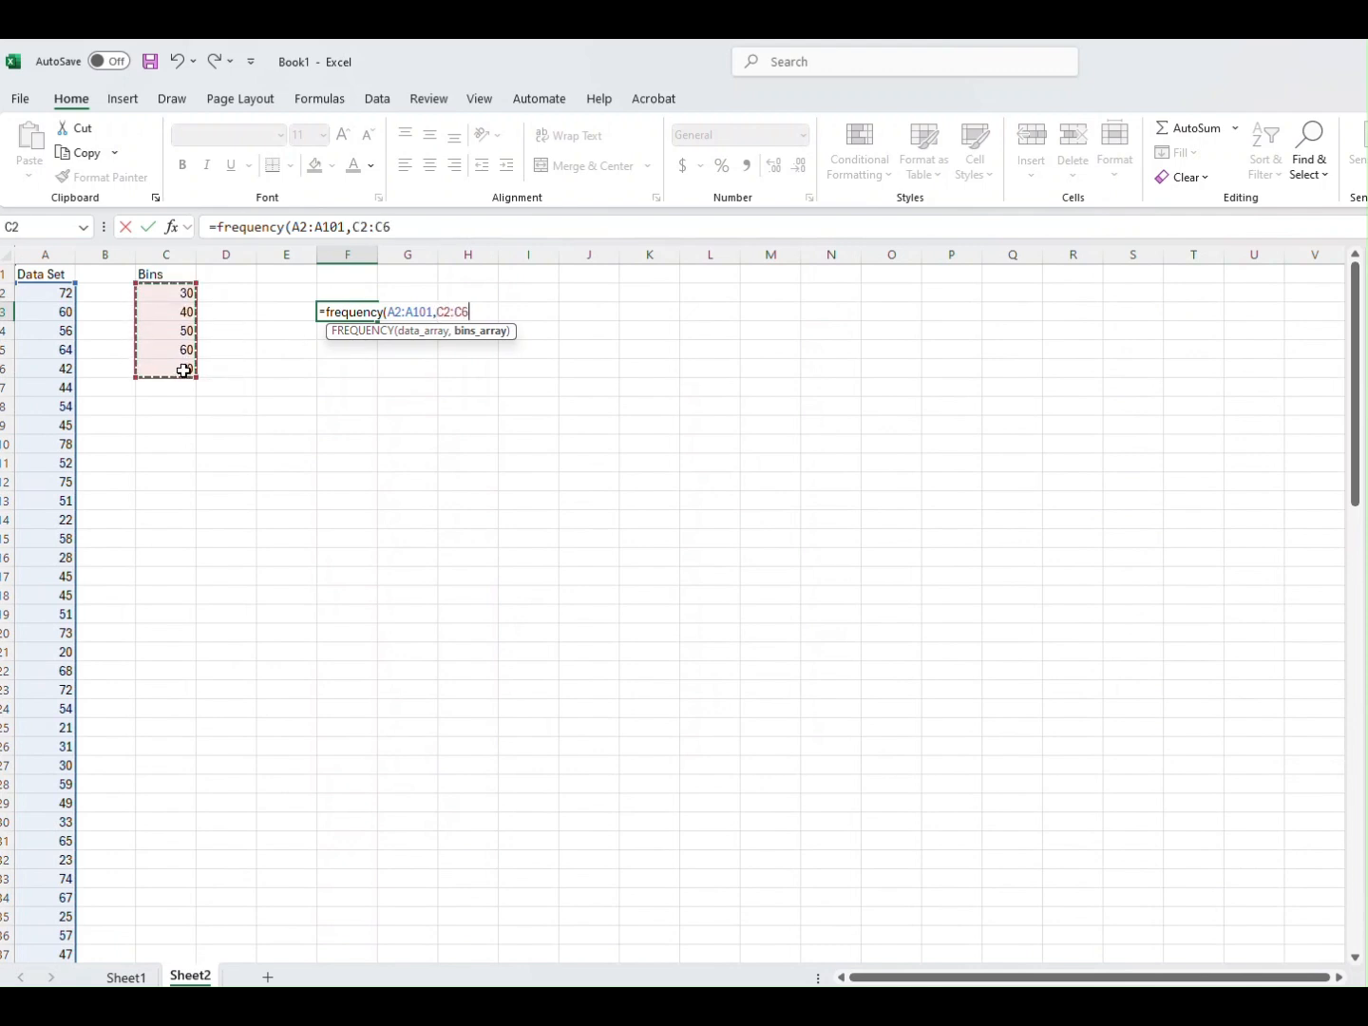
text())
key(Return)
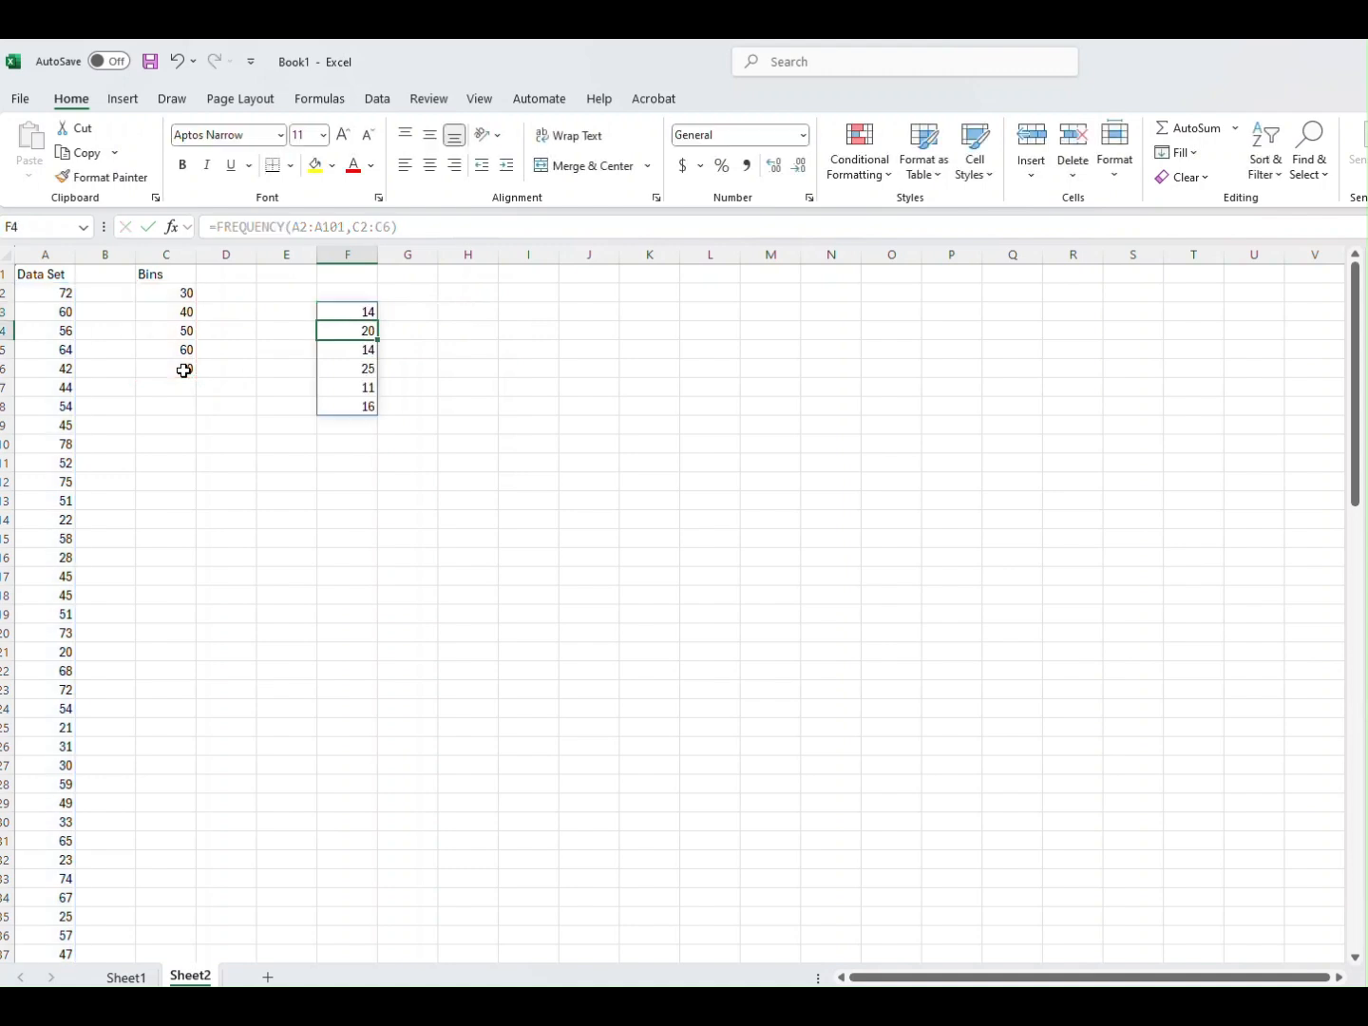
Step: Label the first two frequencies "Less than or equal 30" in G3 and "Between 31 and 40" in G4
click(424, 318)
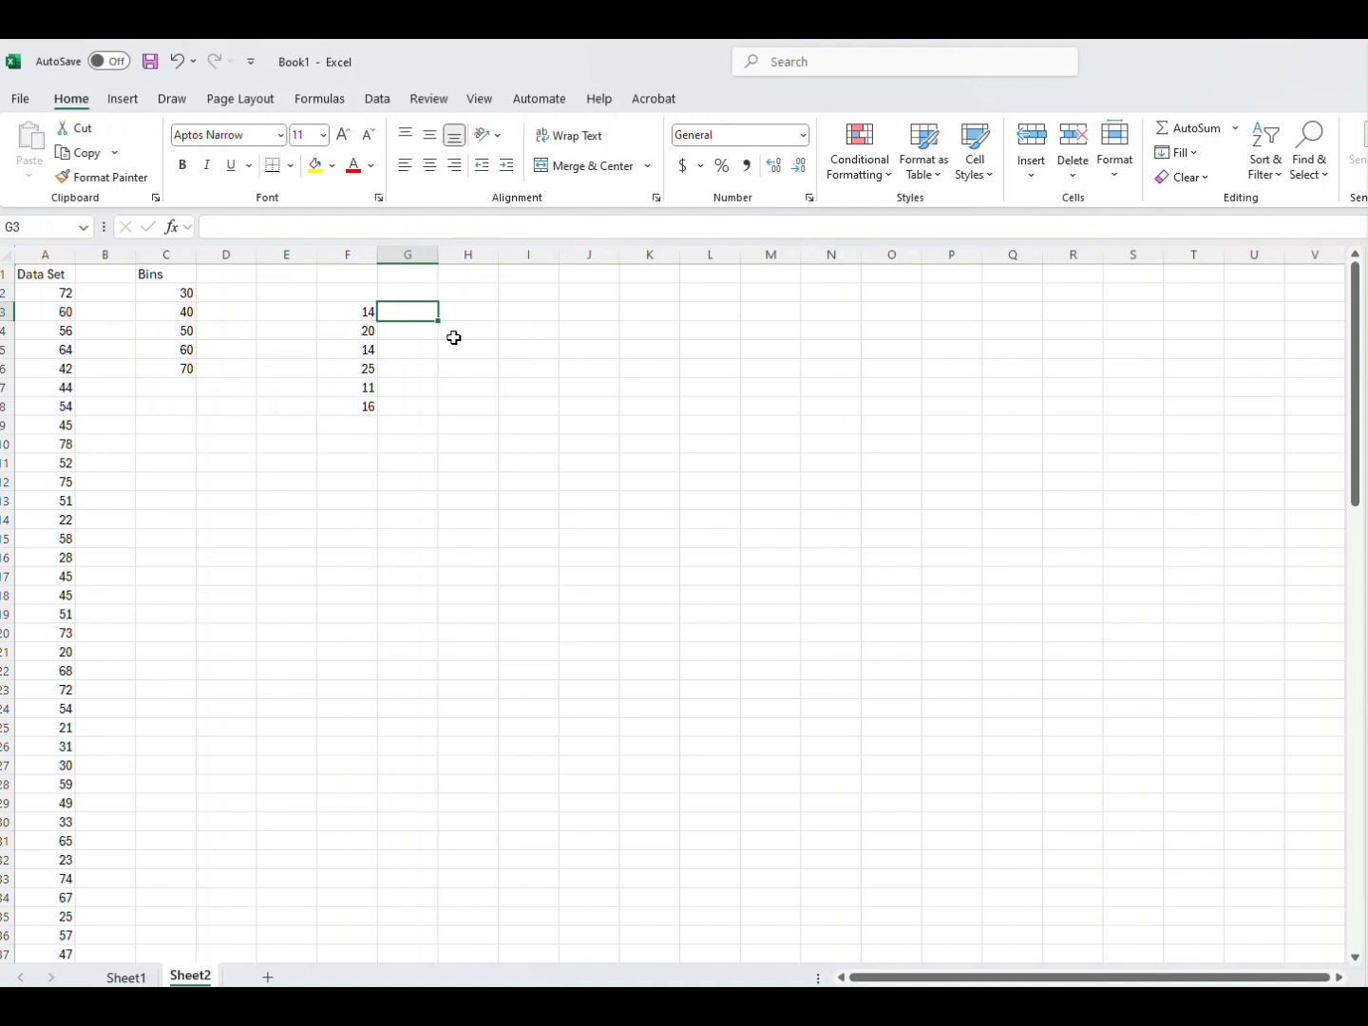
text(Le)
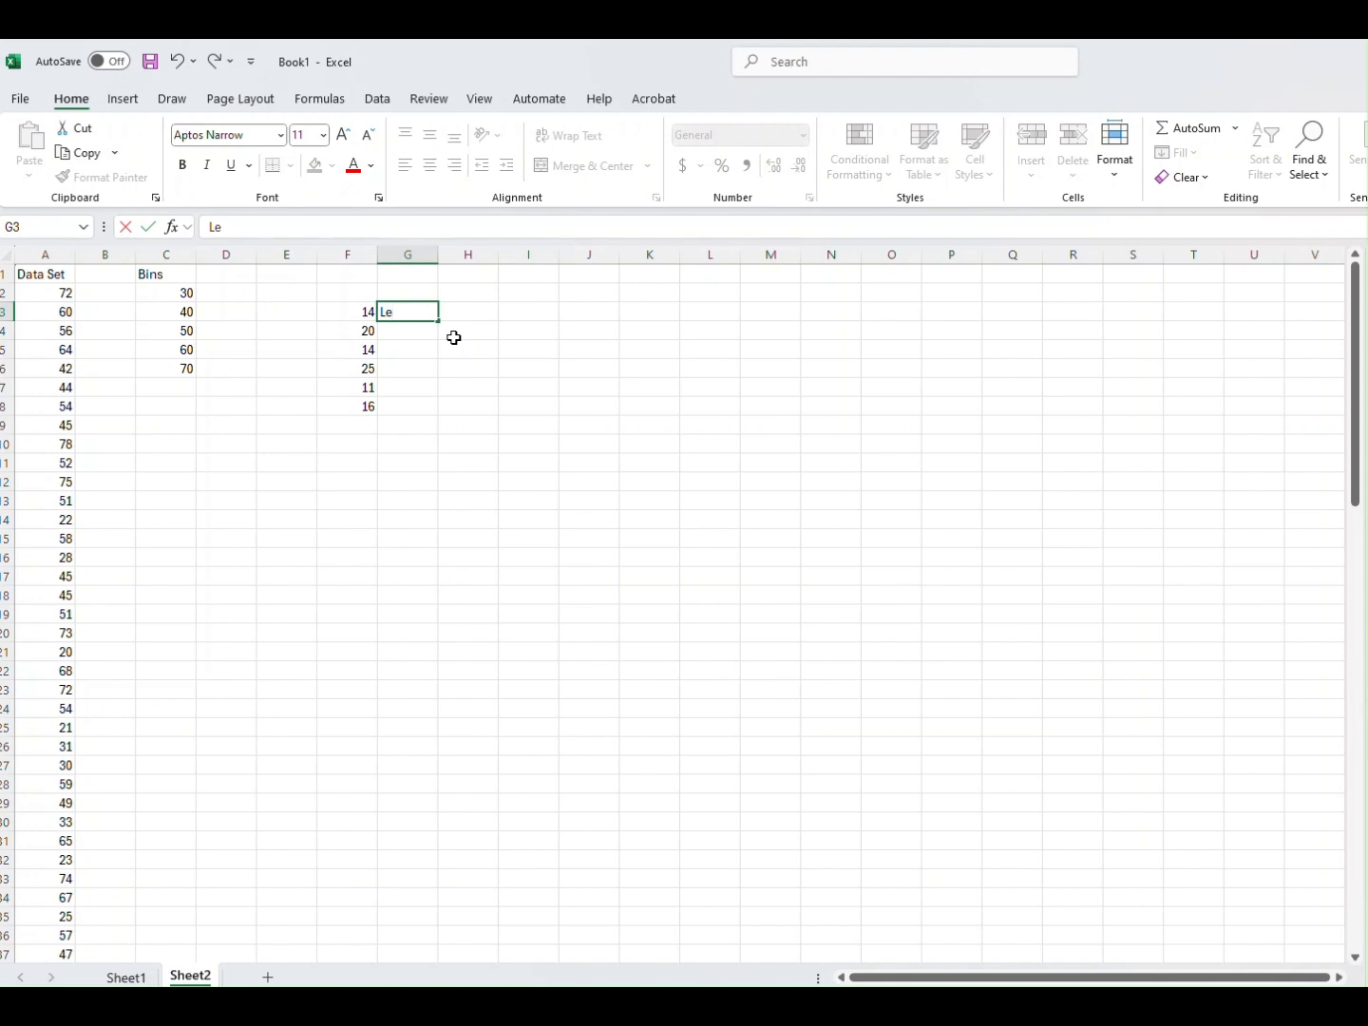
text(ss than or equal)
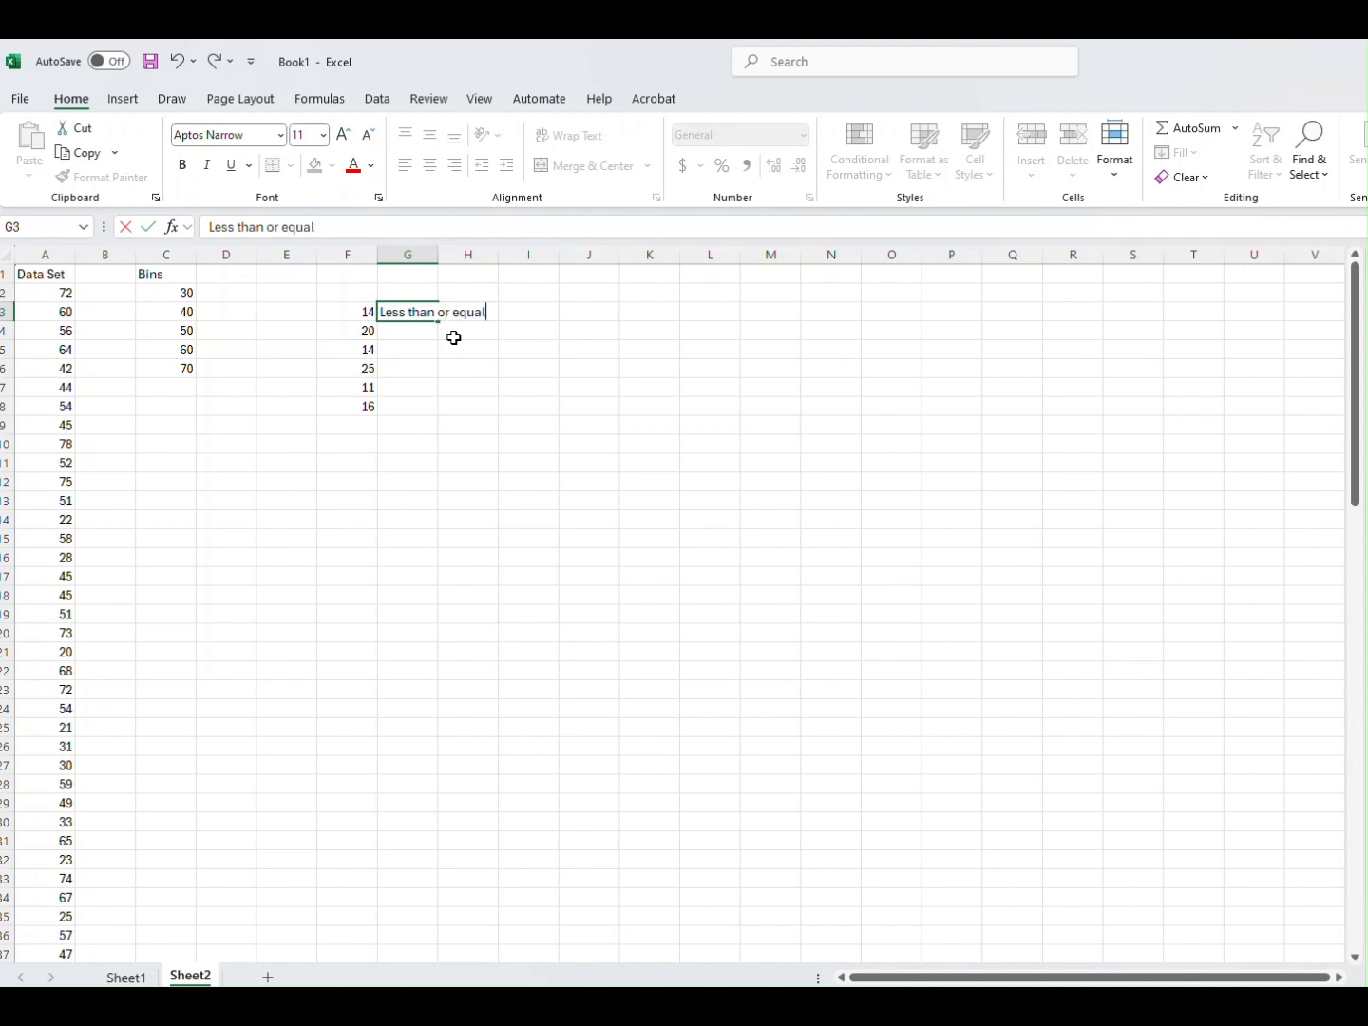
text( 30)
click(410, 332)
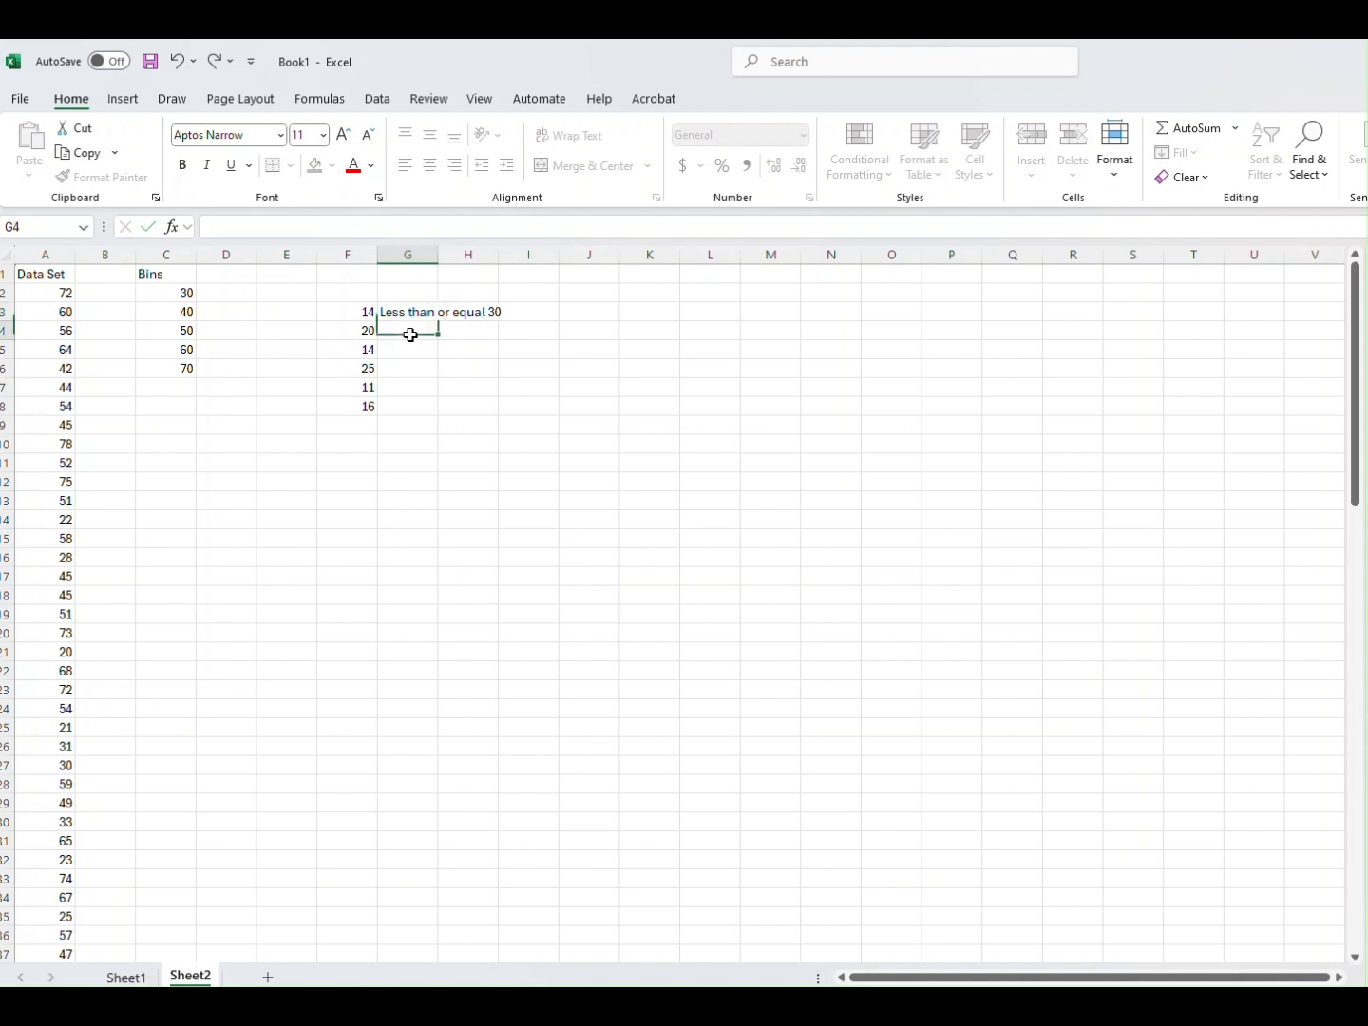
text(Betwee)
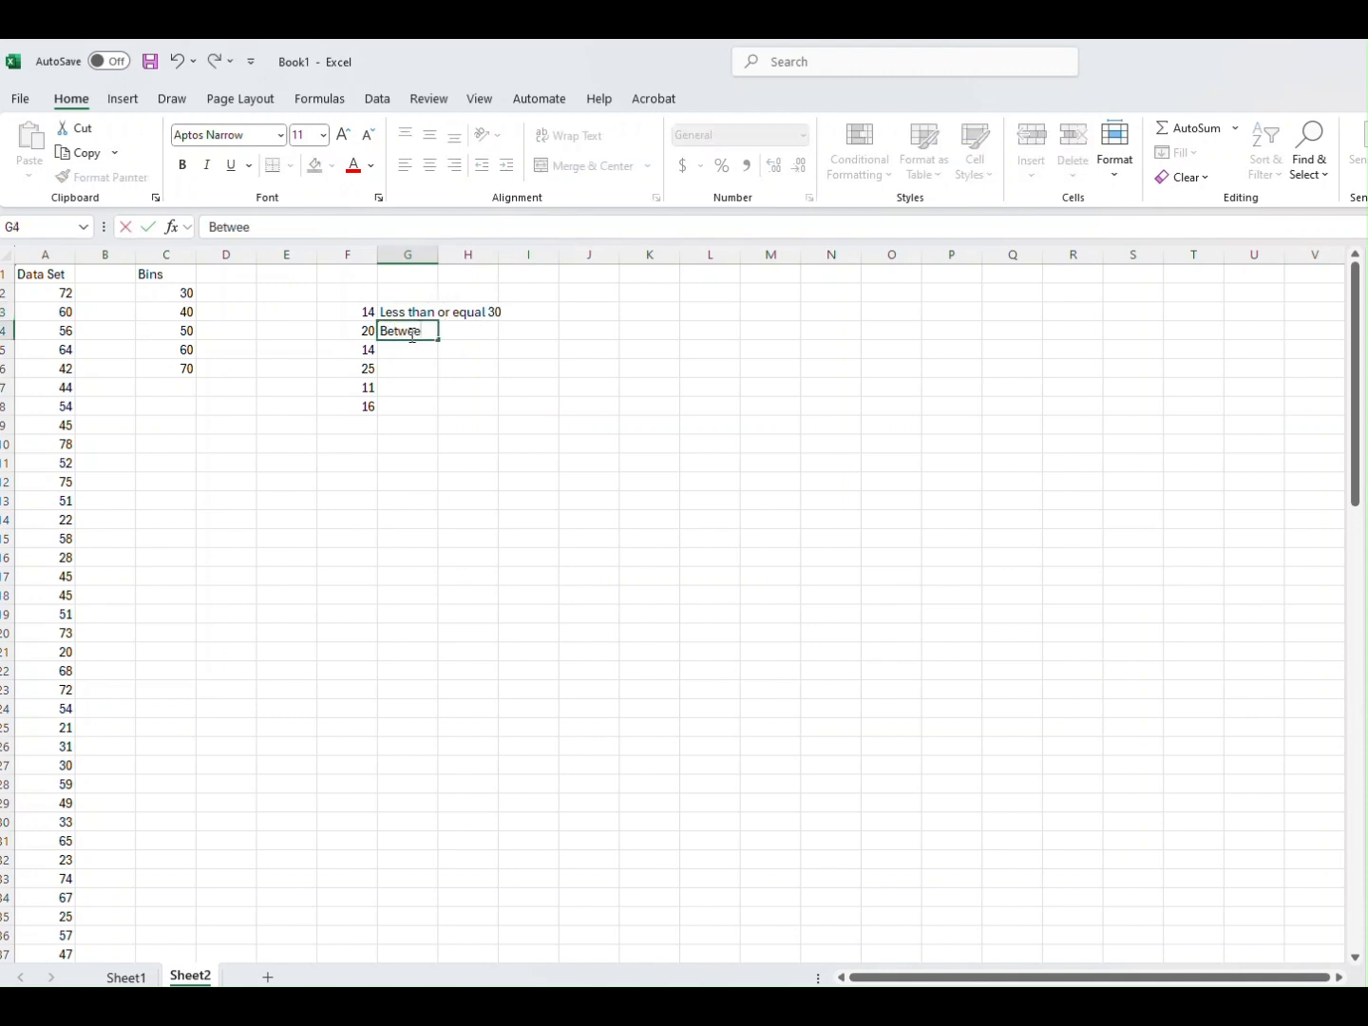
text(n 31 and)
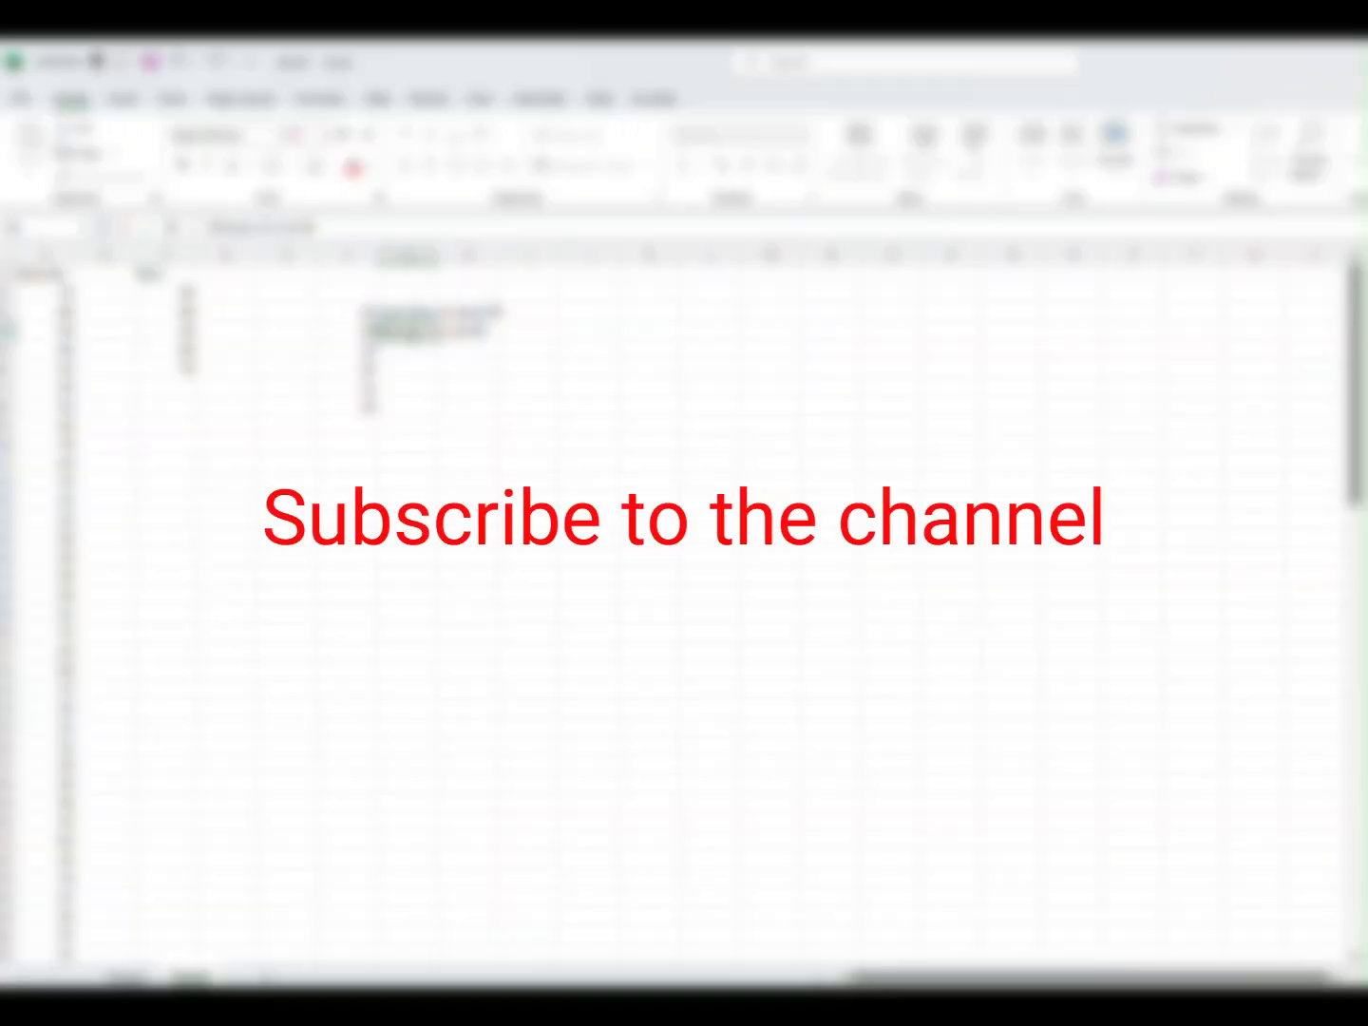
Step: Enter the class labels "Between 41 and 50" in G5 and "Between 51 and 60" in G6
click(403, 353)
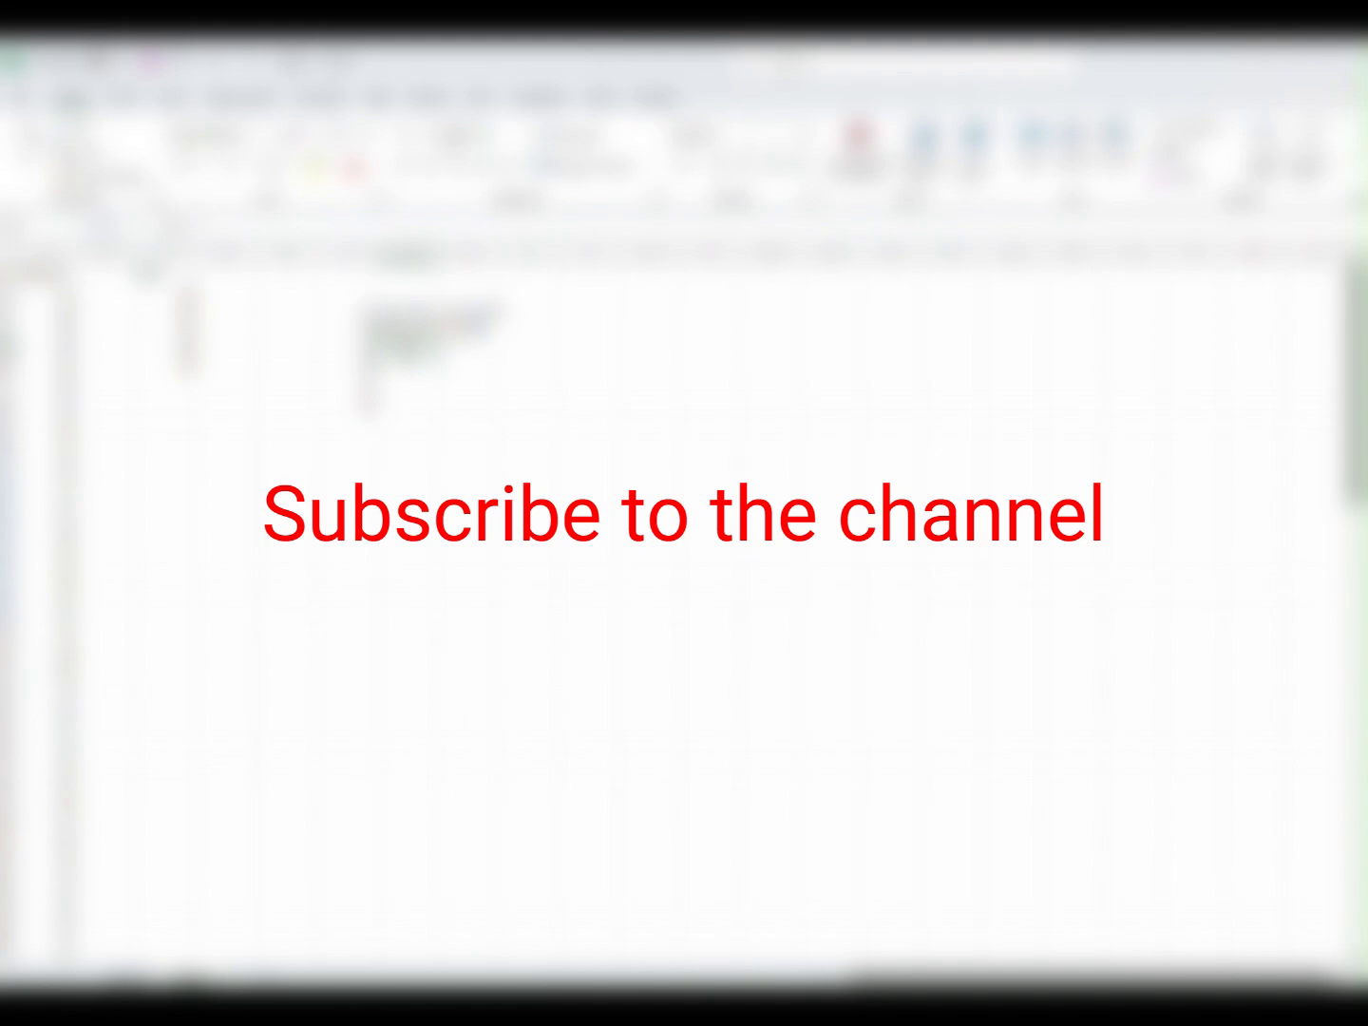
text(Between )
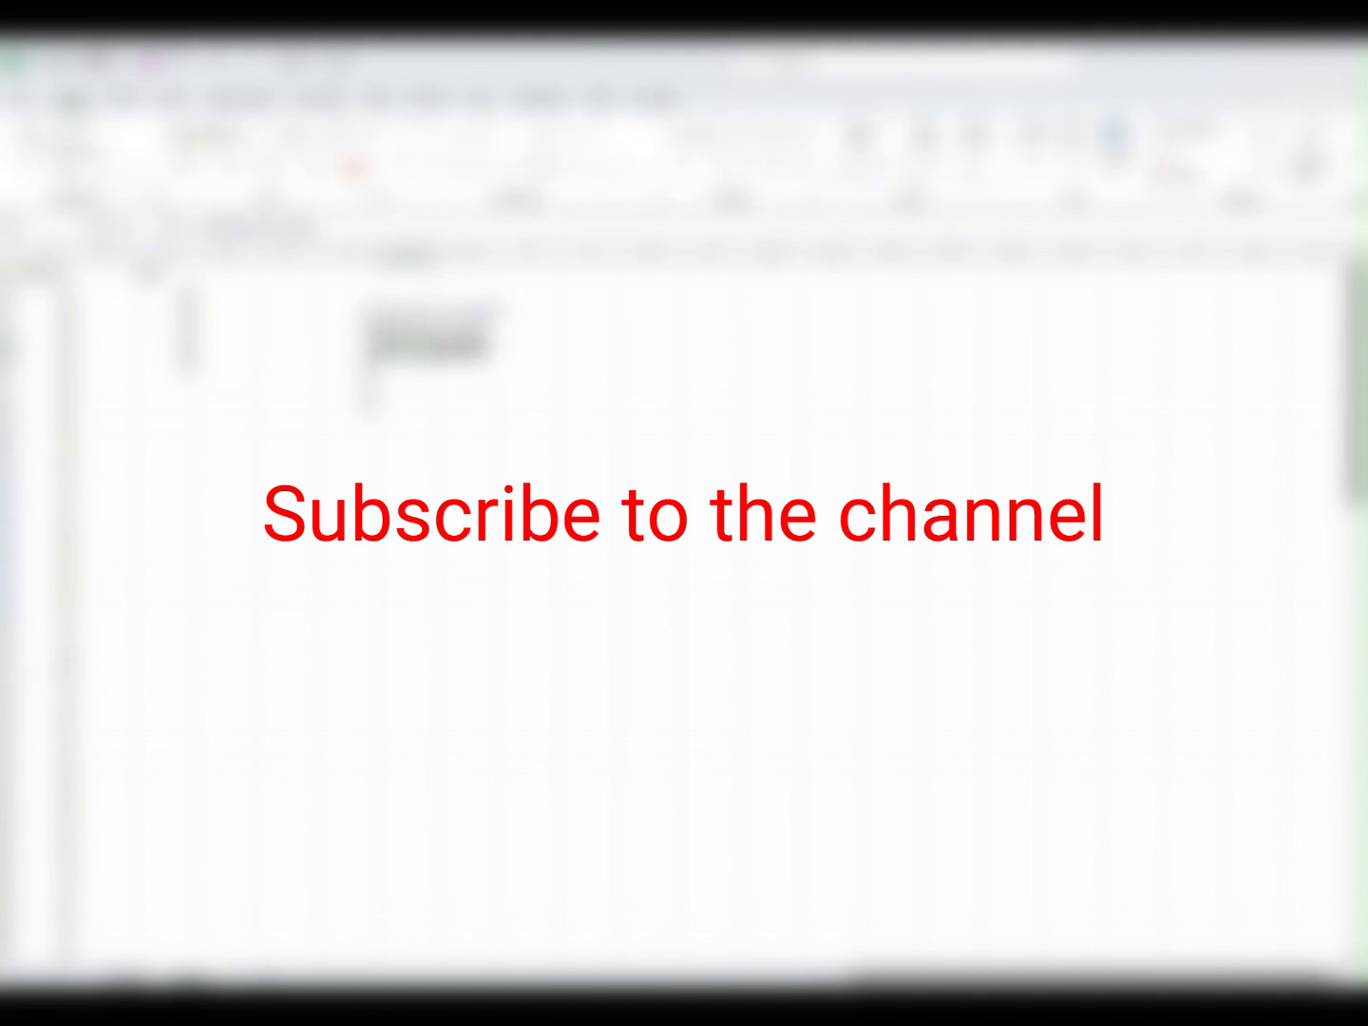
text(41 a)
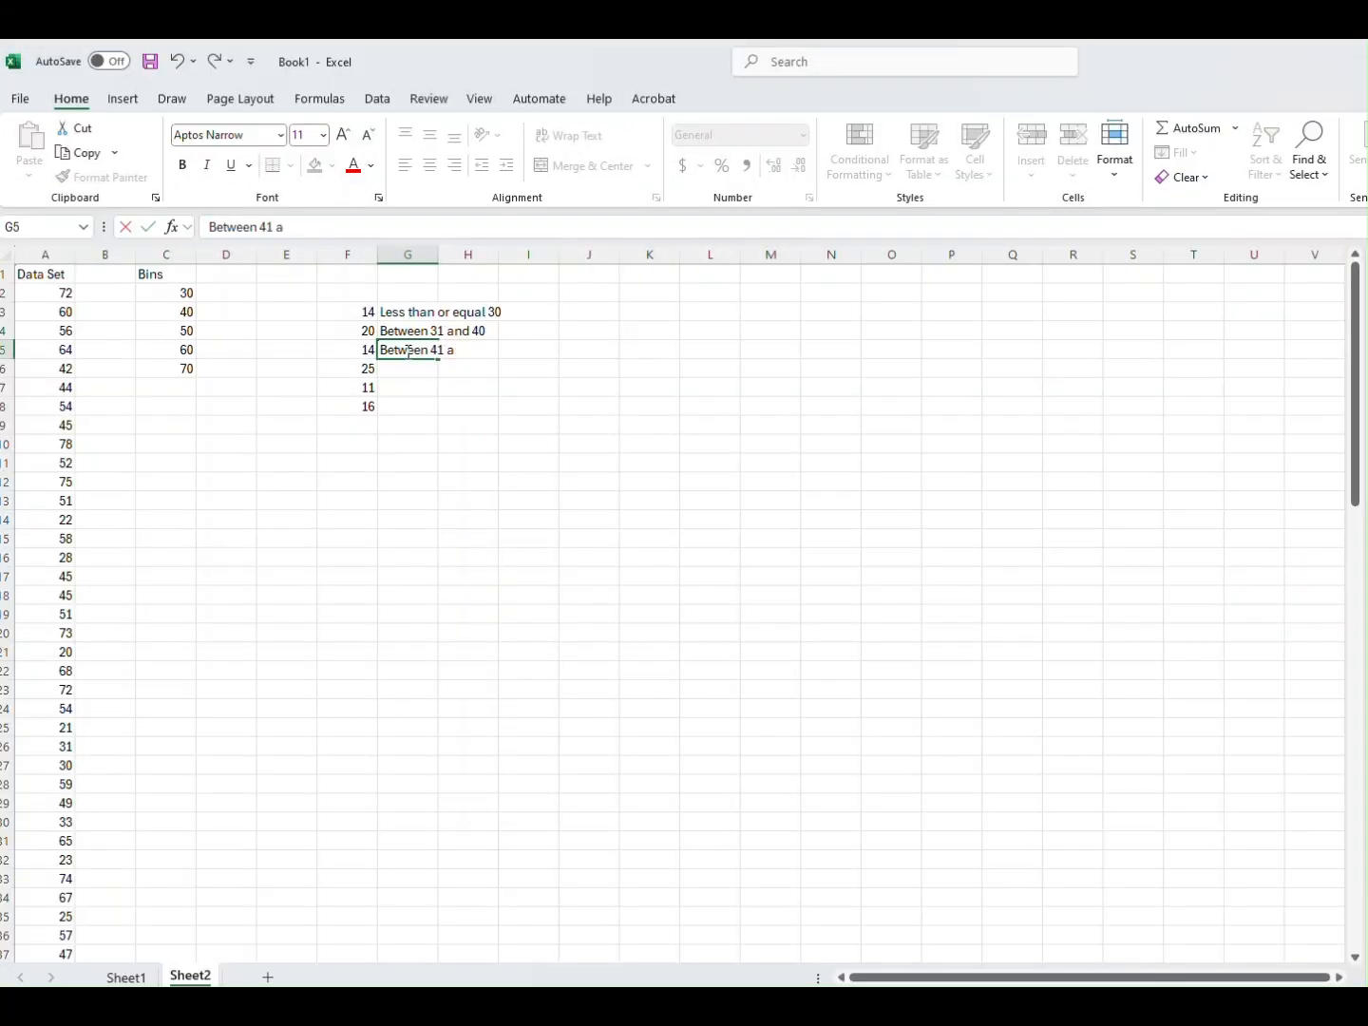
text(nd 50)
click(415, 370)
text(Between)
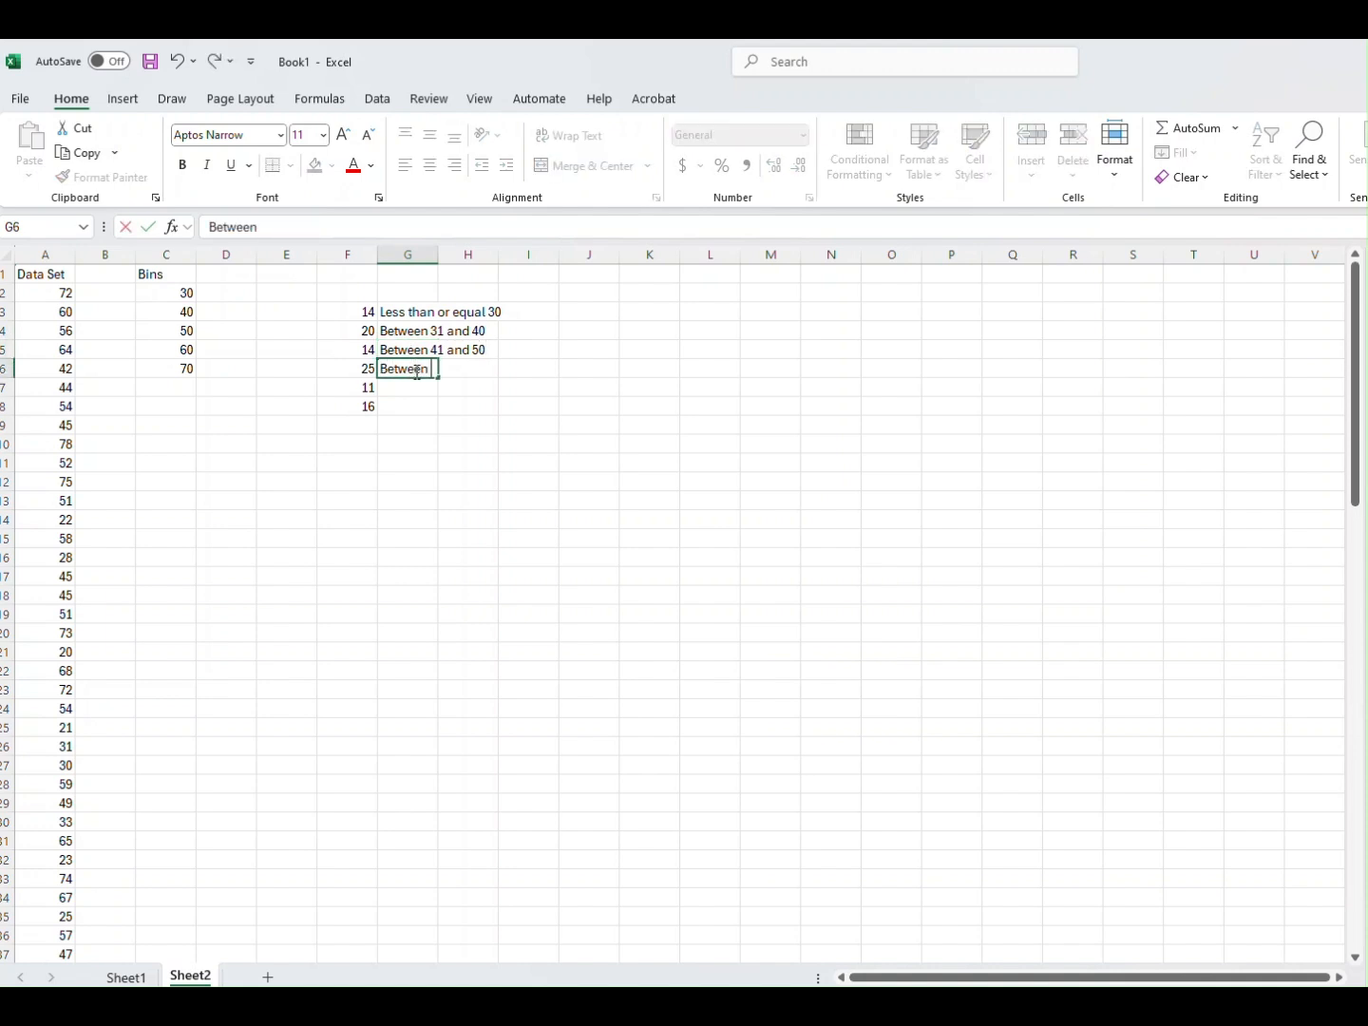
text( 51 and 60)
Step: Enter the class labels "Between 61 and 70" in G7 and "Greater or equal 70" in G8
click(415, 386)
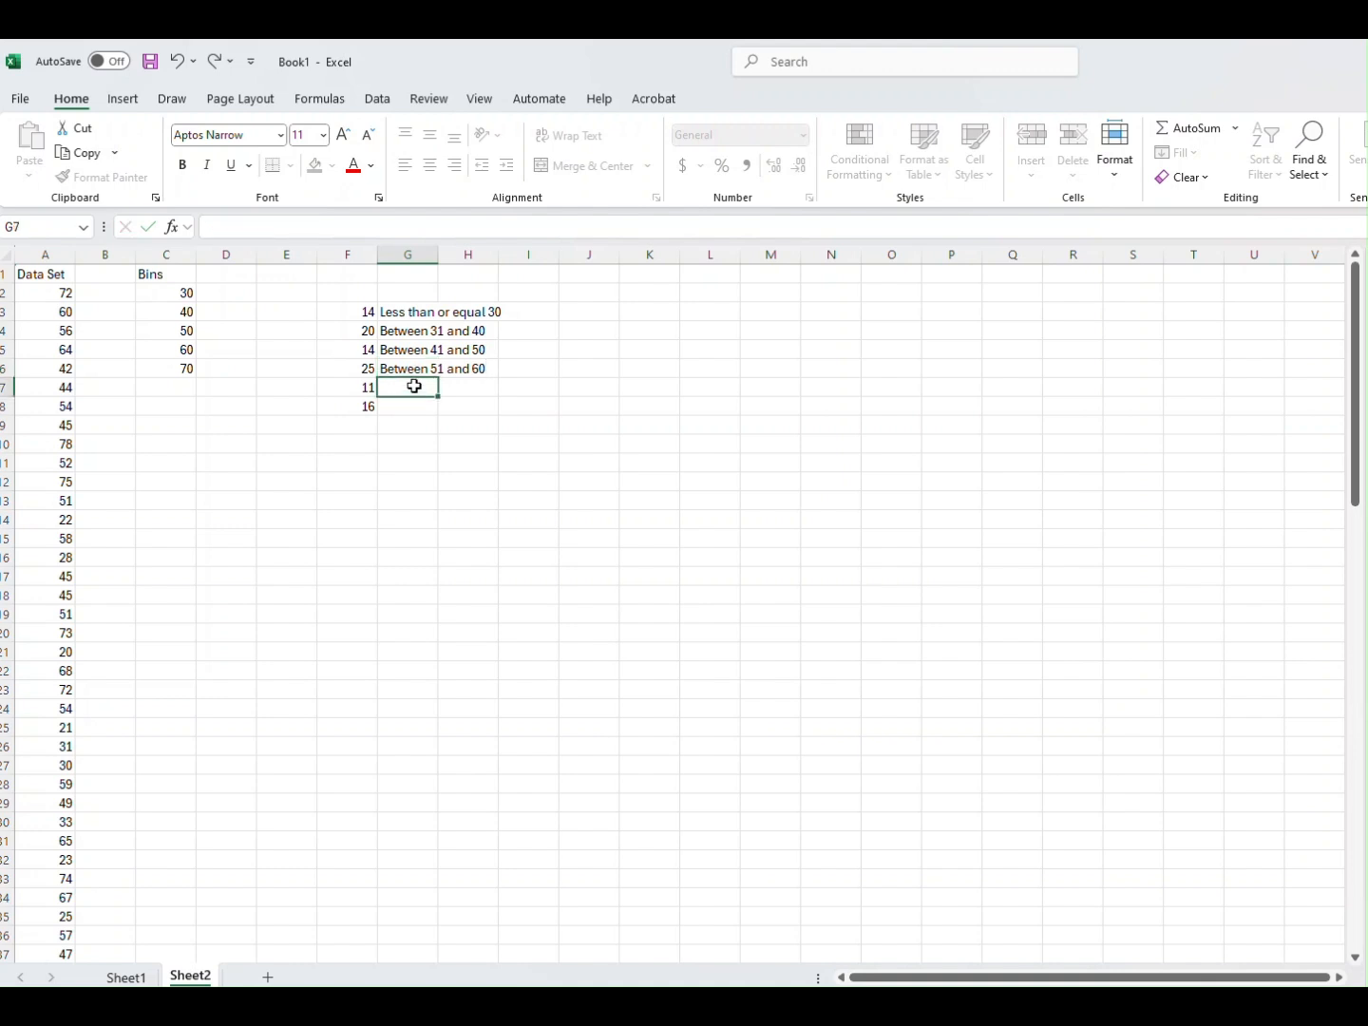
text(Between 6)
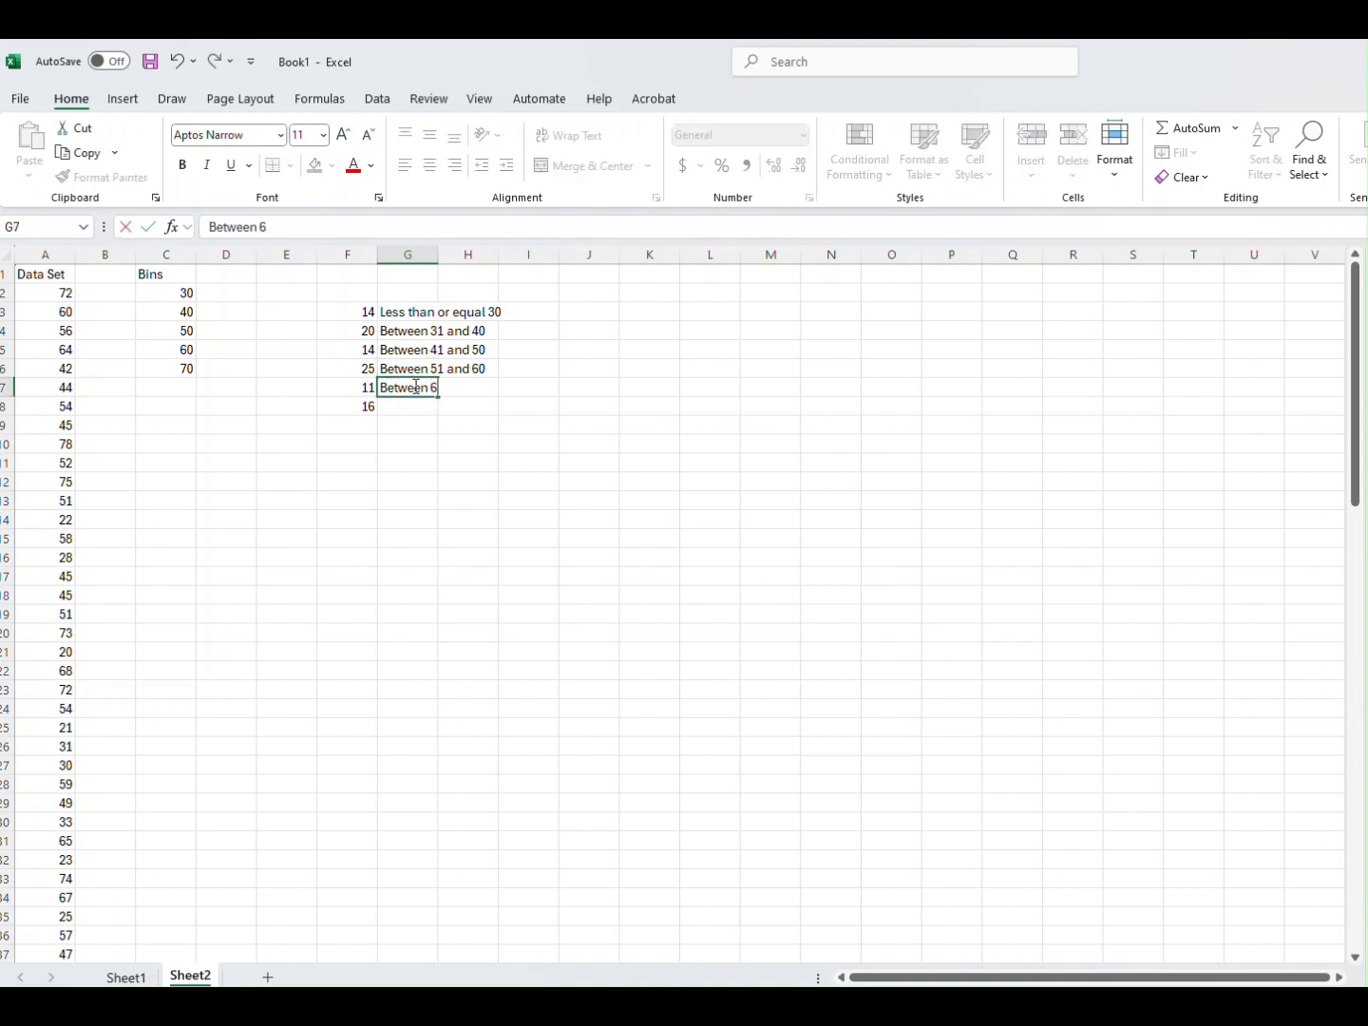
text(1 and 70)
click(402, 409)
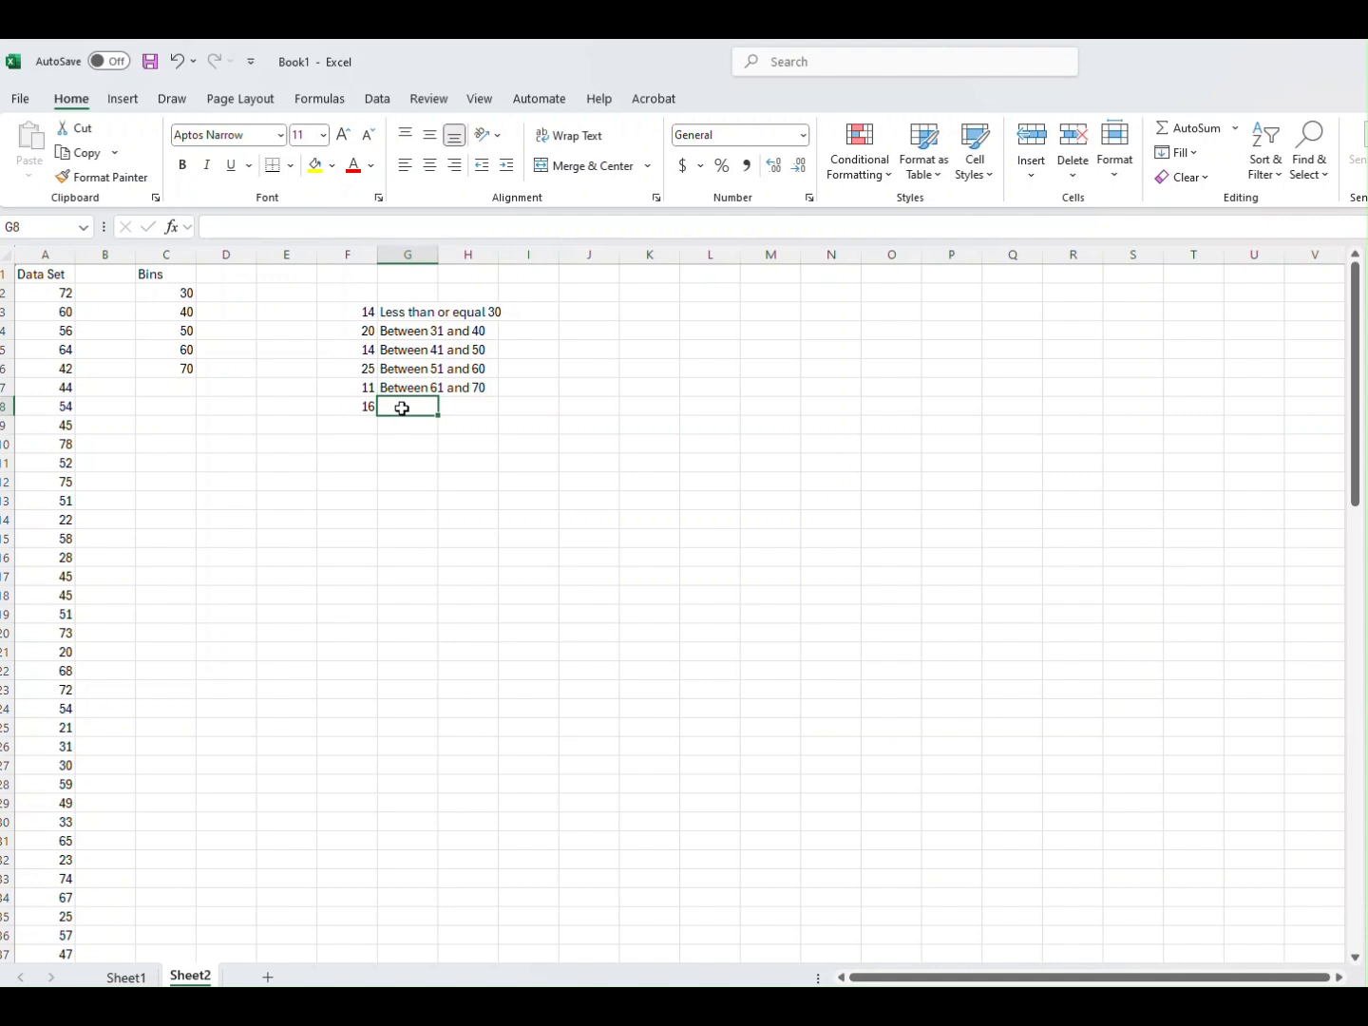
text(Gr)
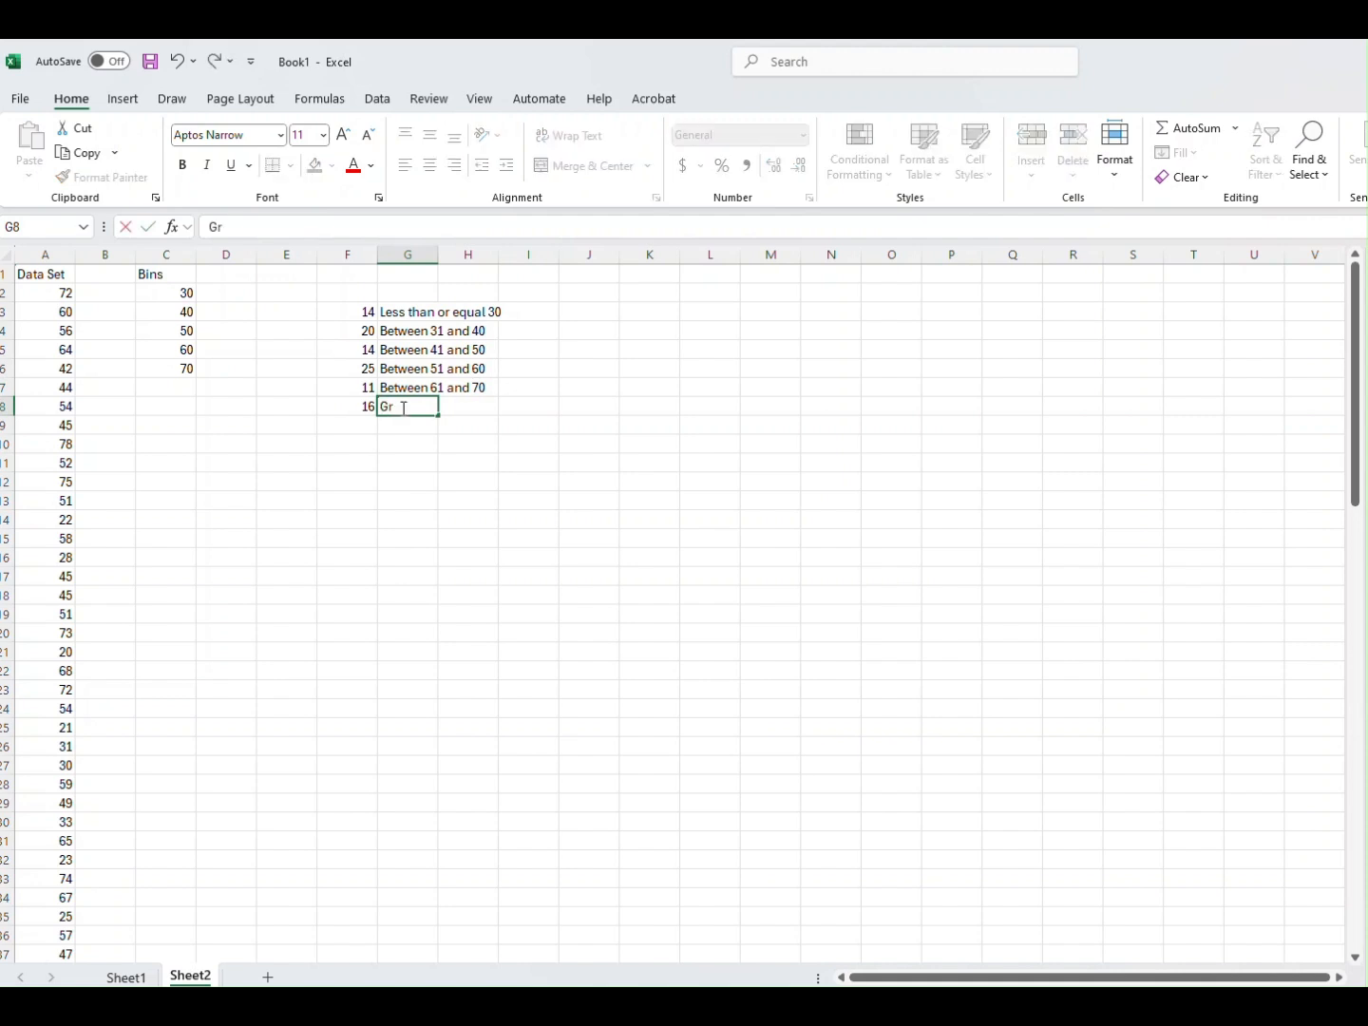
text(eater or equal)
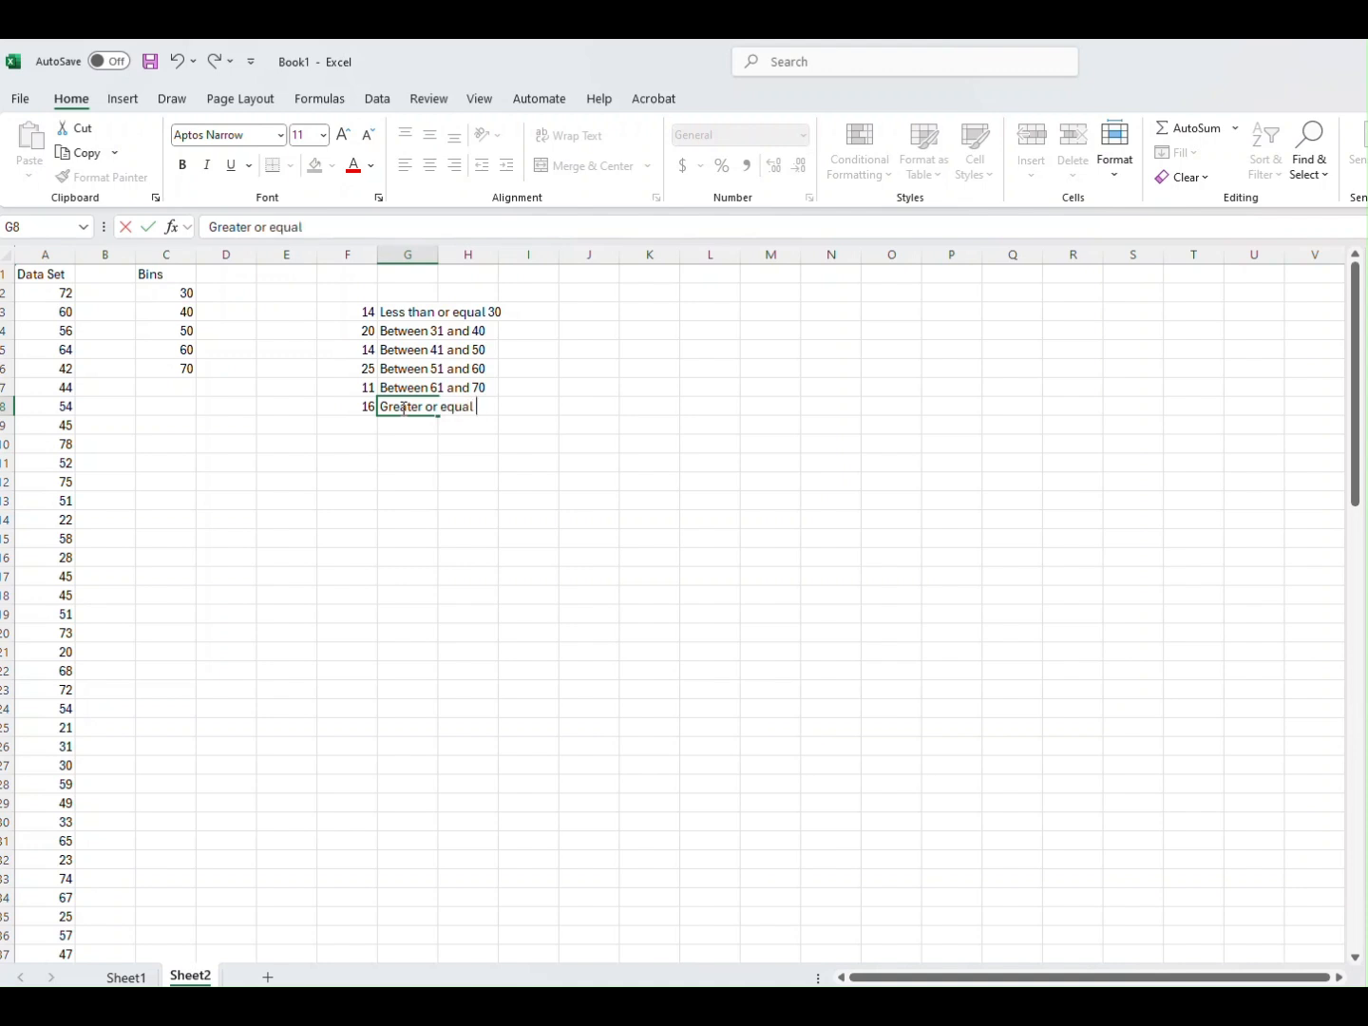
text( 70)
Step: Widen column G to fit the class labels and enter the heading "Classes" in G2
click(456, 254)
click(418, 272)
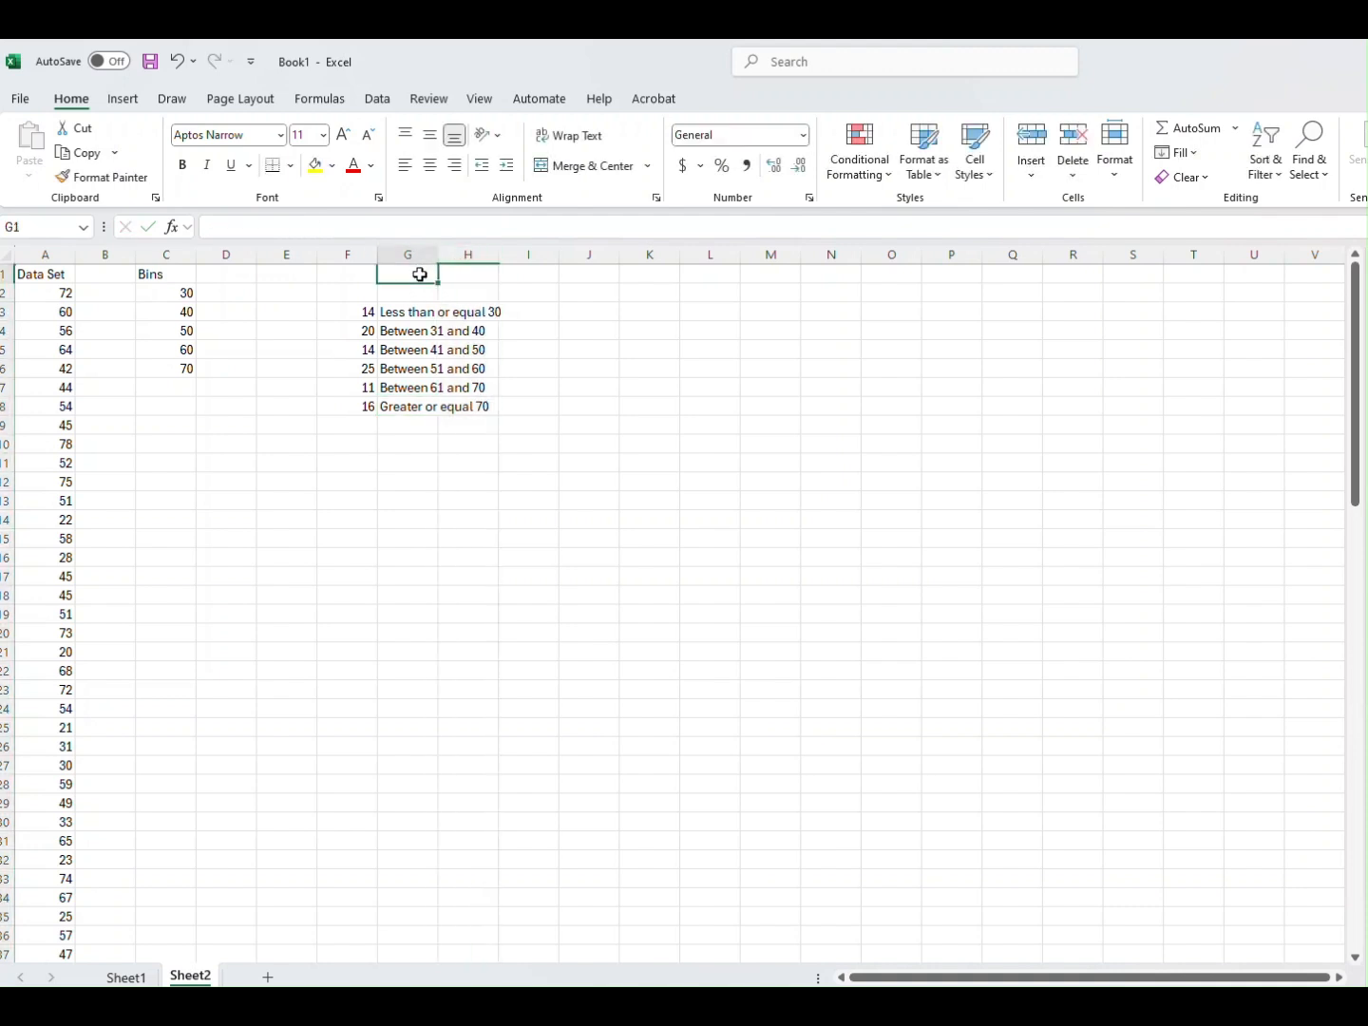
drag(438, 254, 512, 255)
click(436, 295)
text(Classes)
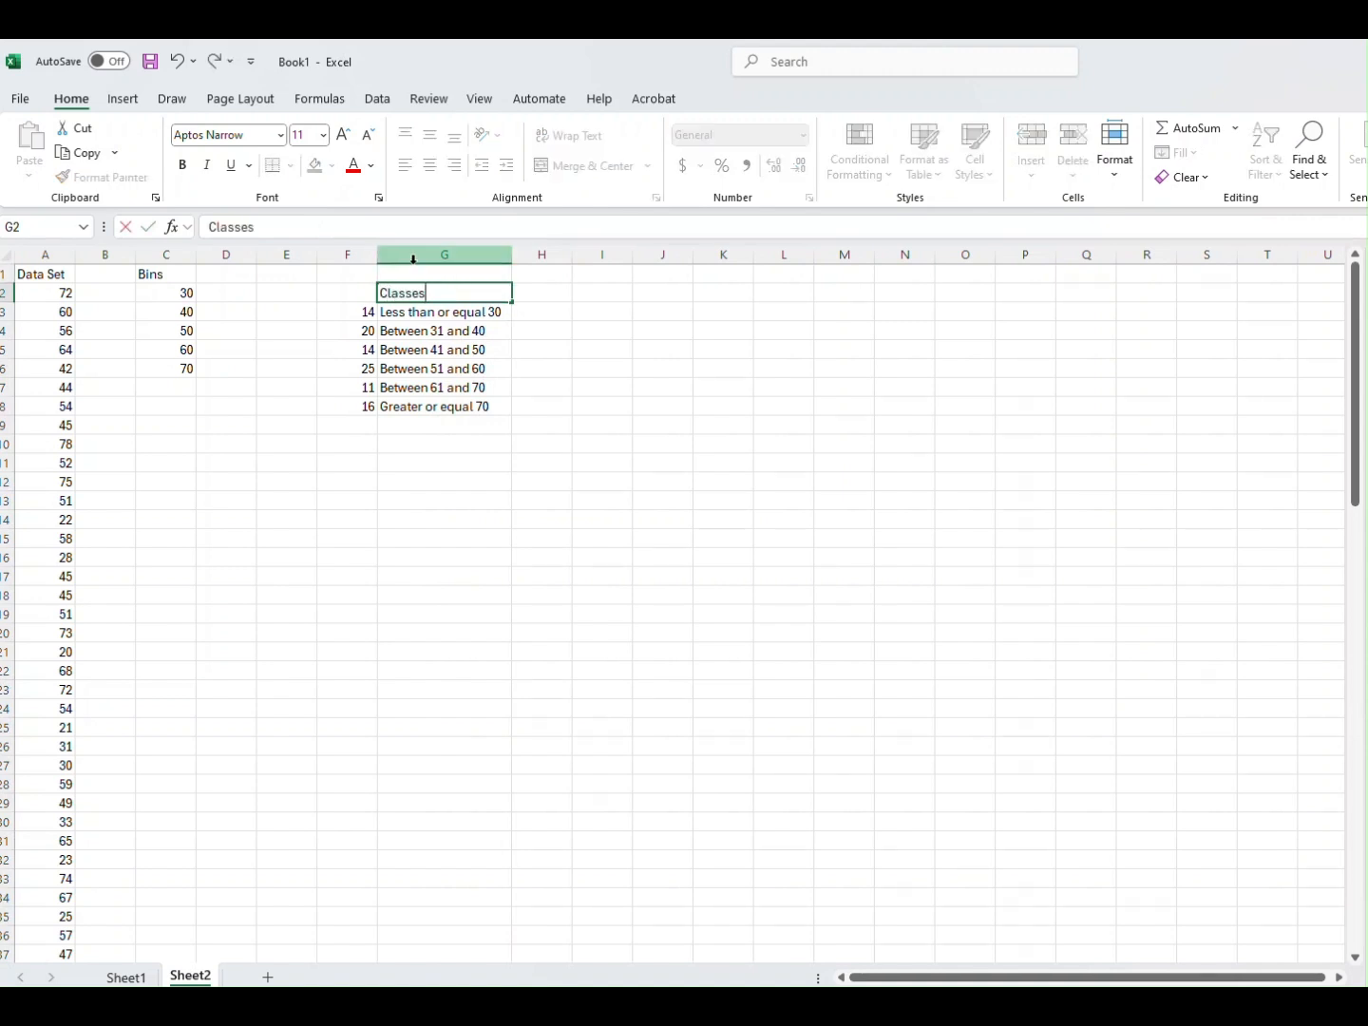
Step: Widen column F and enter the heading "Frequencies" in F2 above the calculated frequencies
click(367, 279)
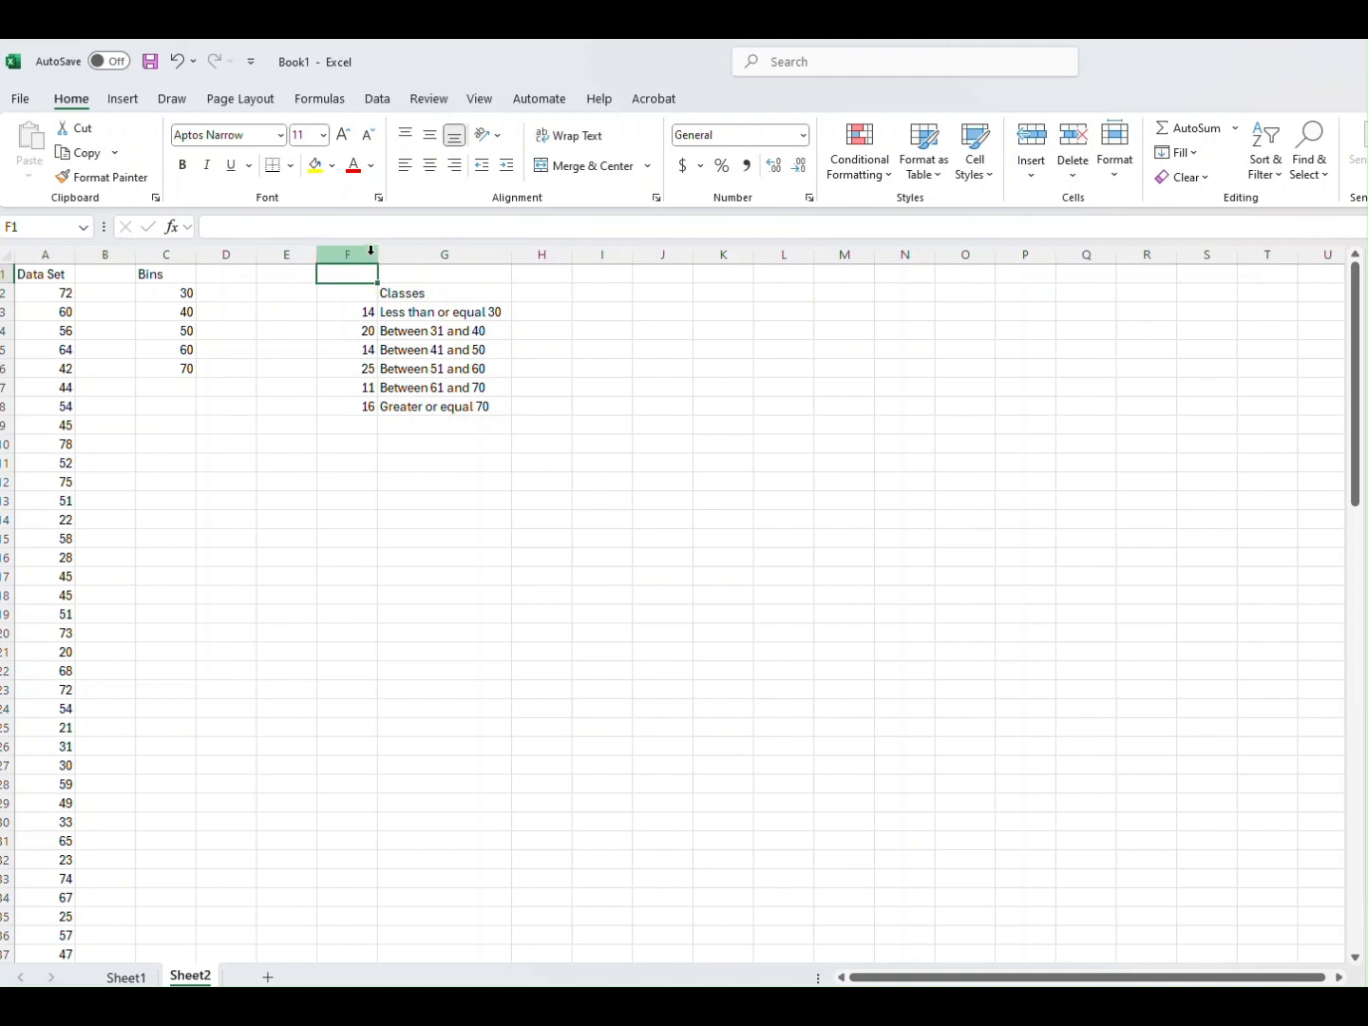
drag(379, 254, 435, 254)
click(375, 290)
text(Frequ)
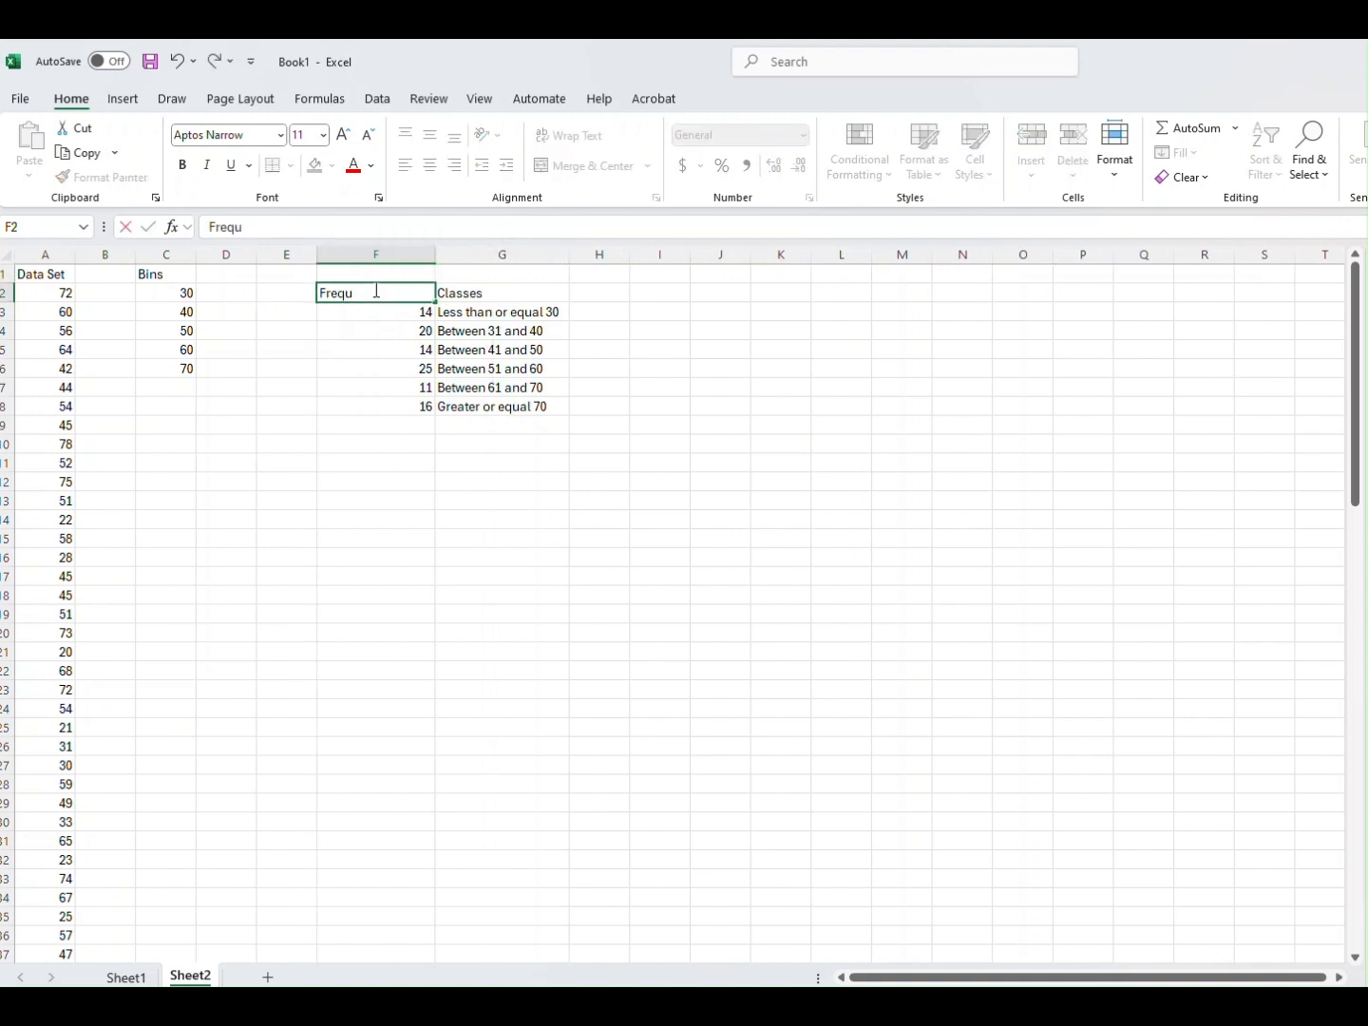
text(encies)
Step: Center the frequency values in F3:F8 horizontally
drag(418, 314, 399, 407)
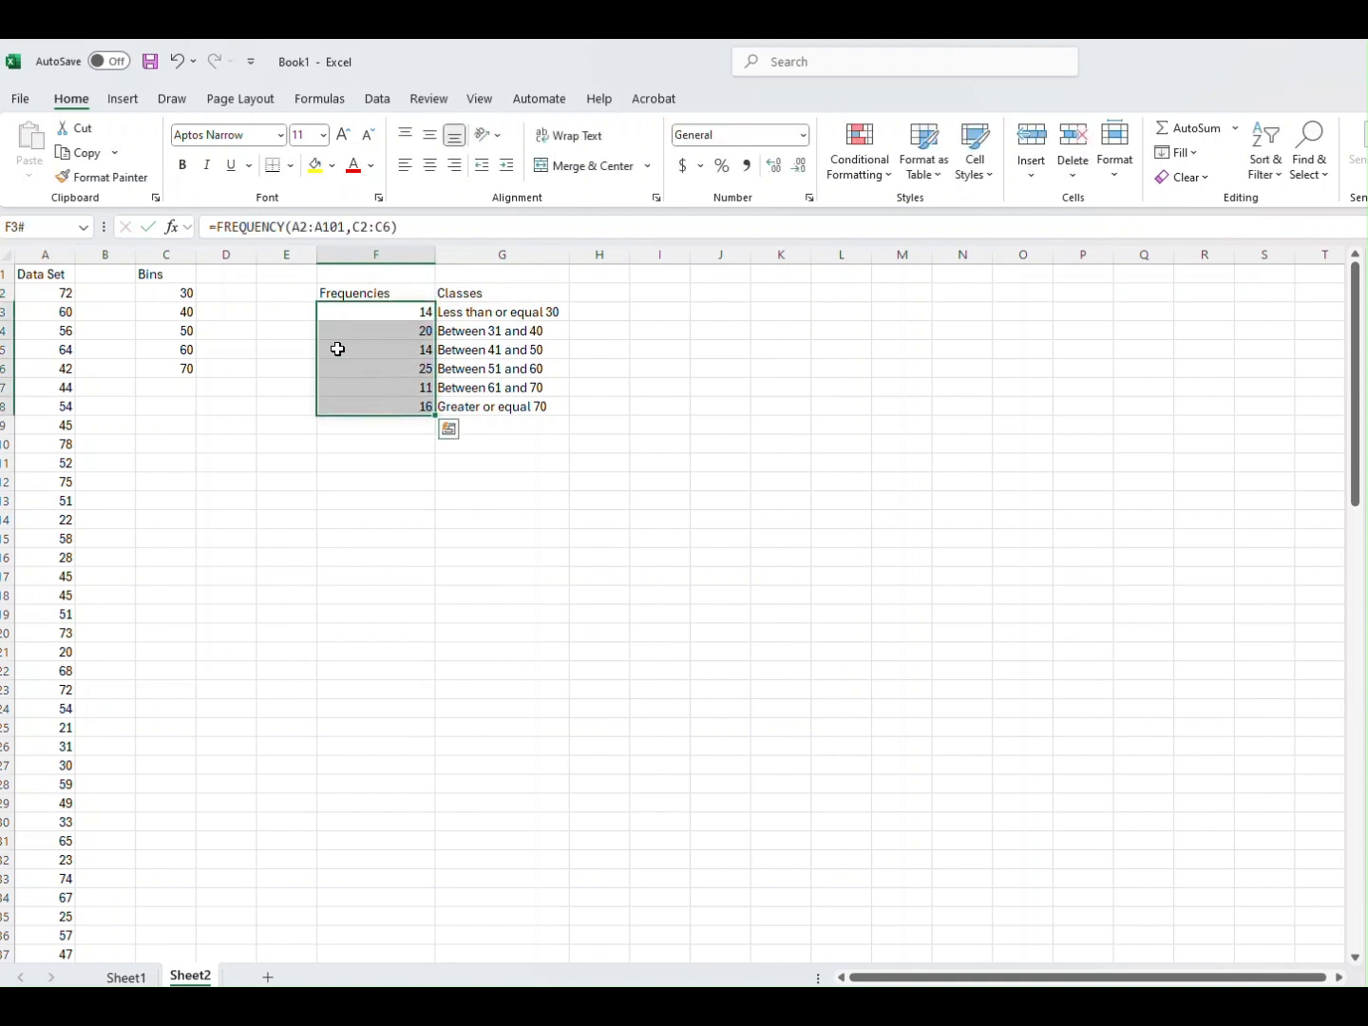
click(429, 165)
click(489, 498)
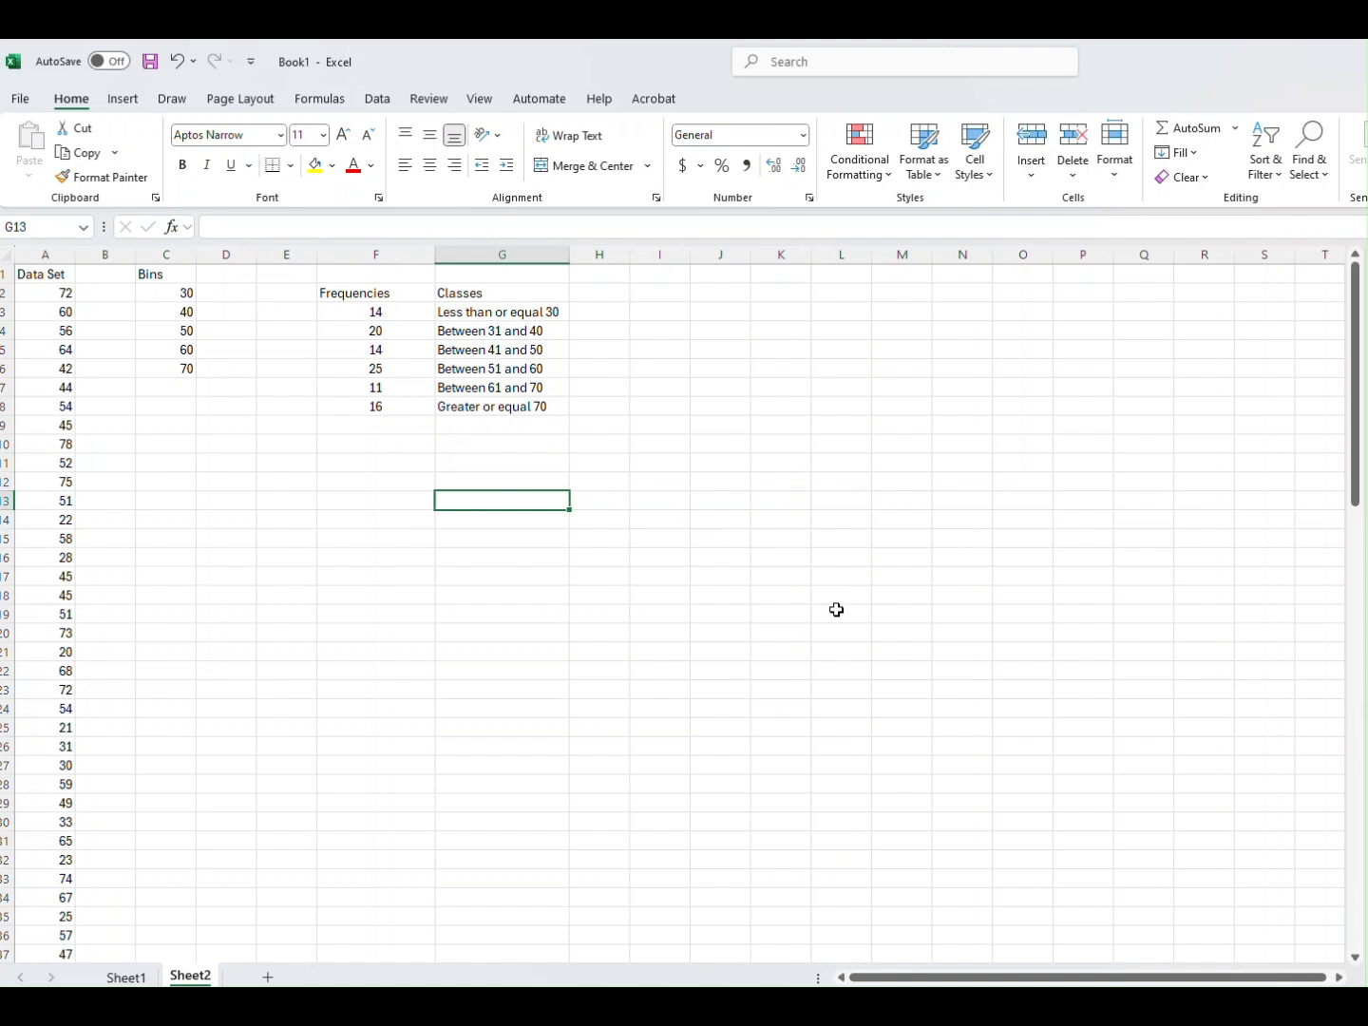
Step: Total the frequencies in F10 with a SUM formula over the spilled range F3#
click(363, 444)
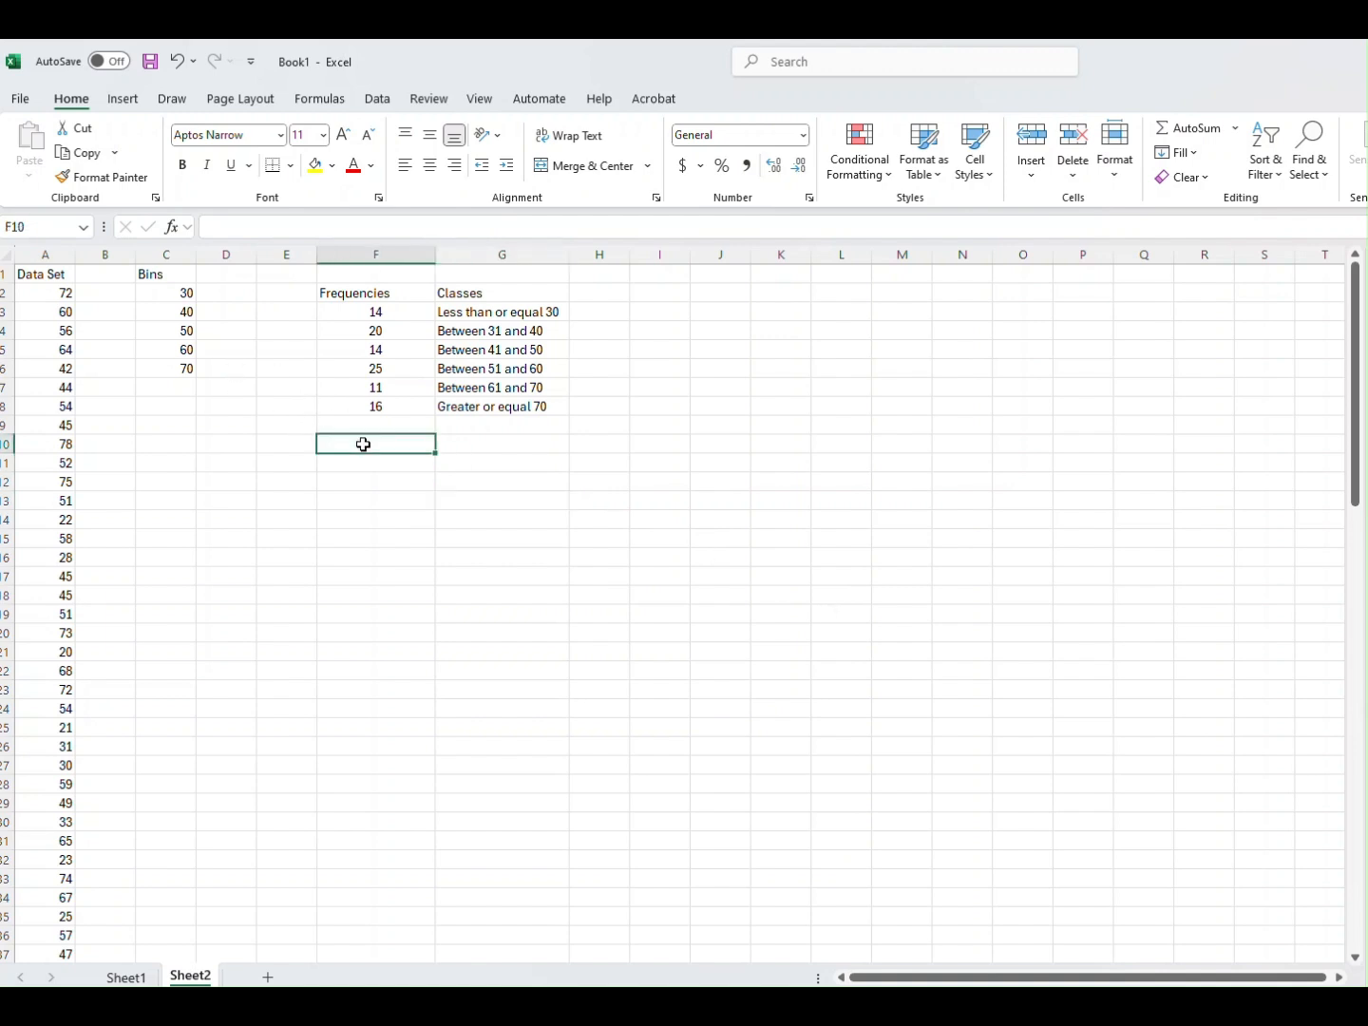
text(=sum)
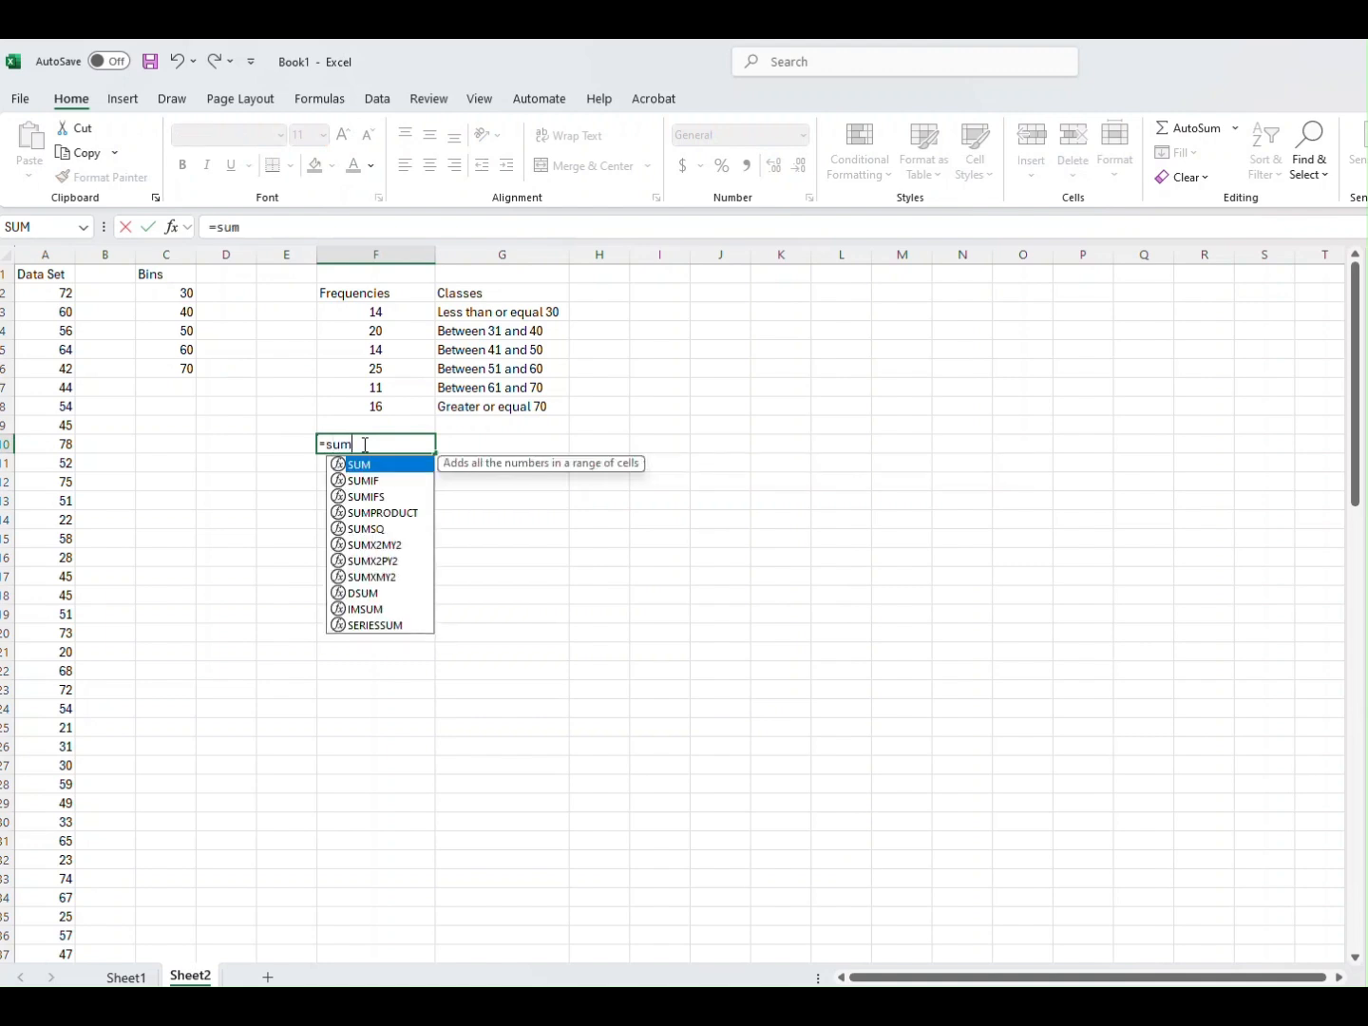
text(()
drag(366, 313, 367, 400)
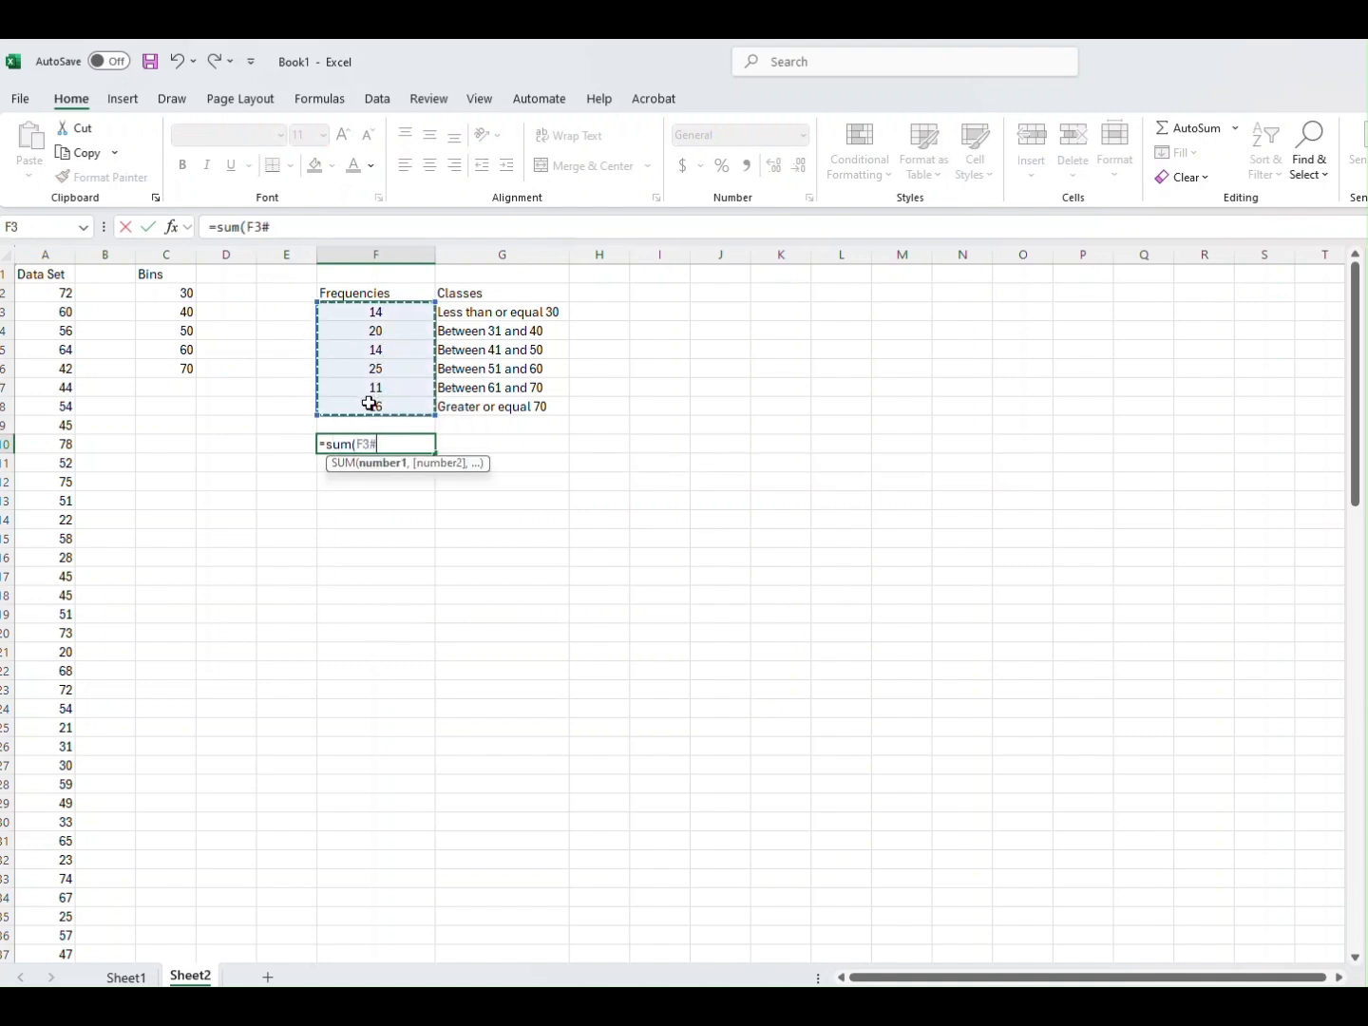
key(Return)
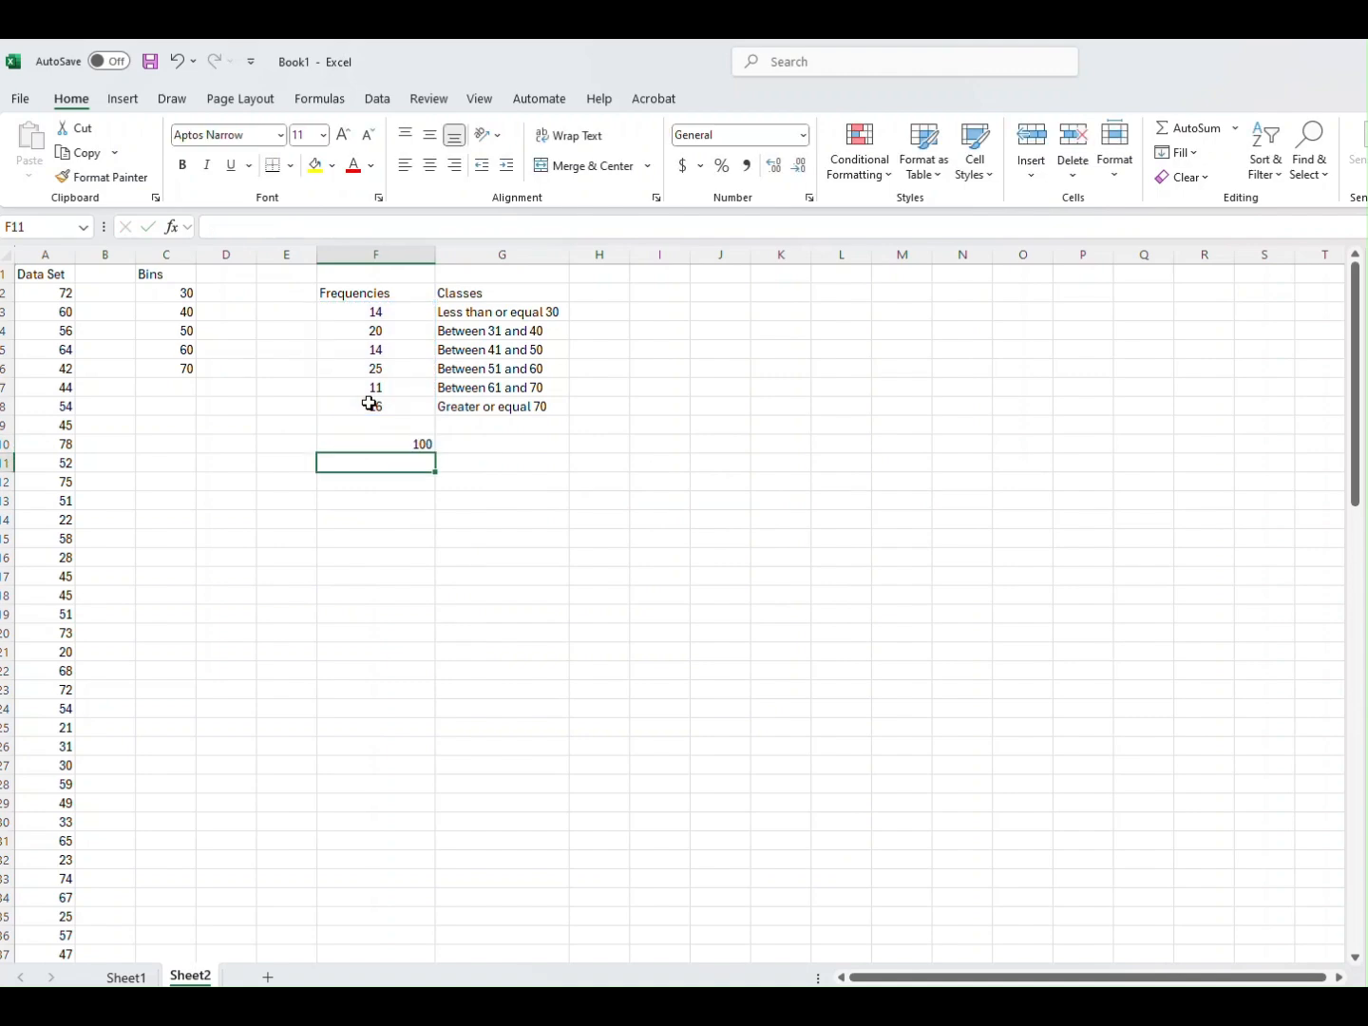